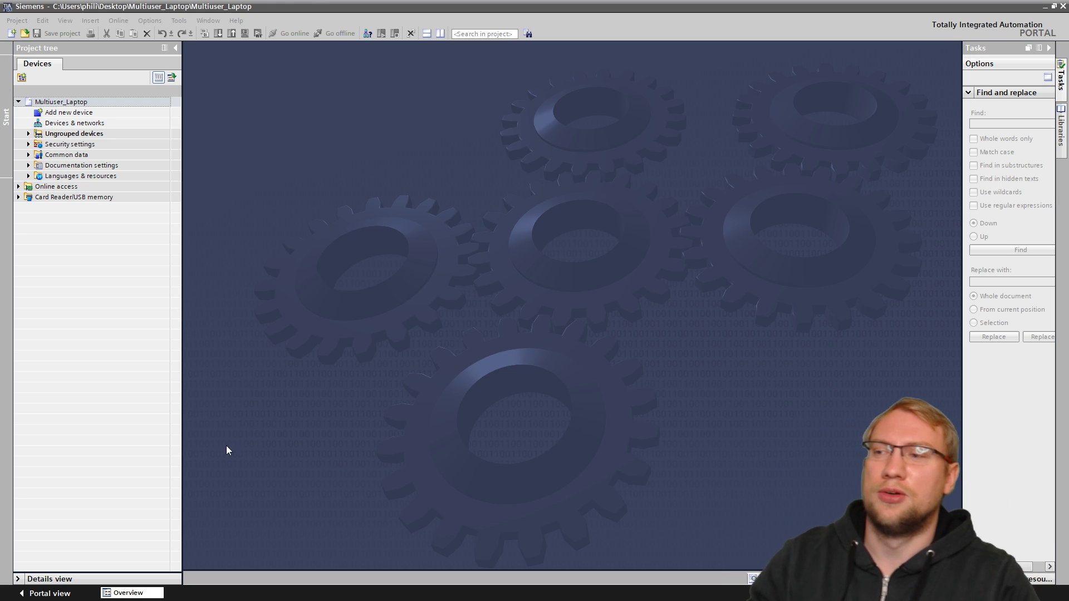
# Step: Open the Multiuser settings page, listing Local Multiuser Server at net.tcp://localhost/ on port 8737
pyautogui.click(159, 408)
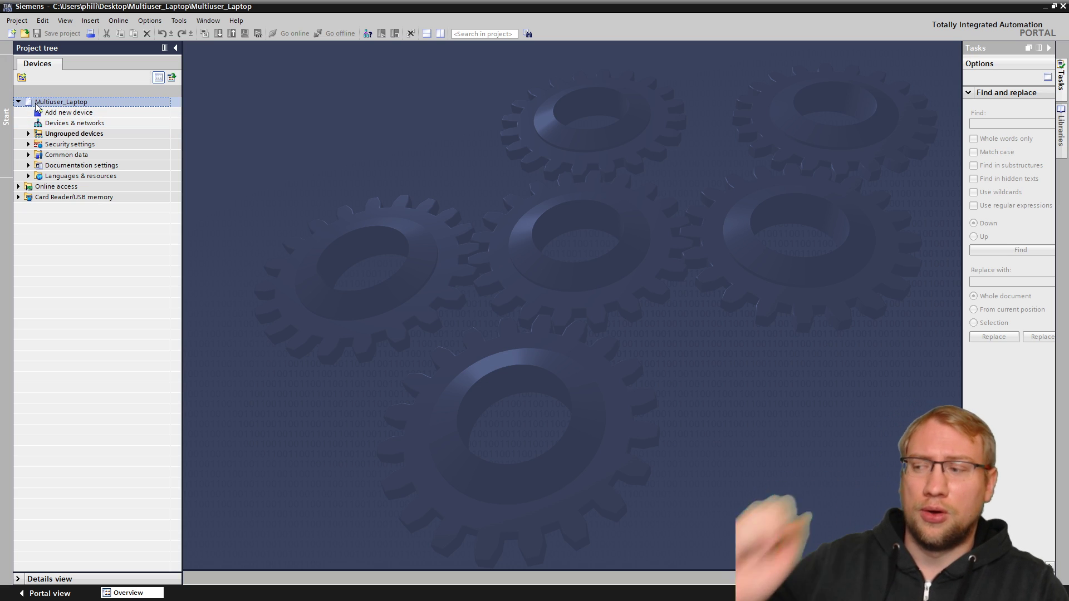
pyautogui.click(28, 20)
pyautogui.moveTo(51, 135)
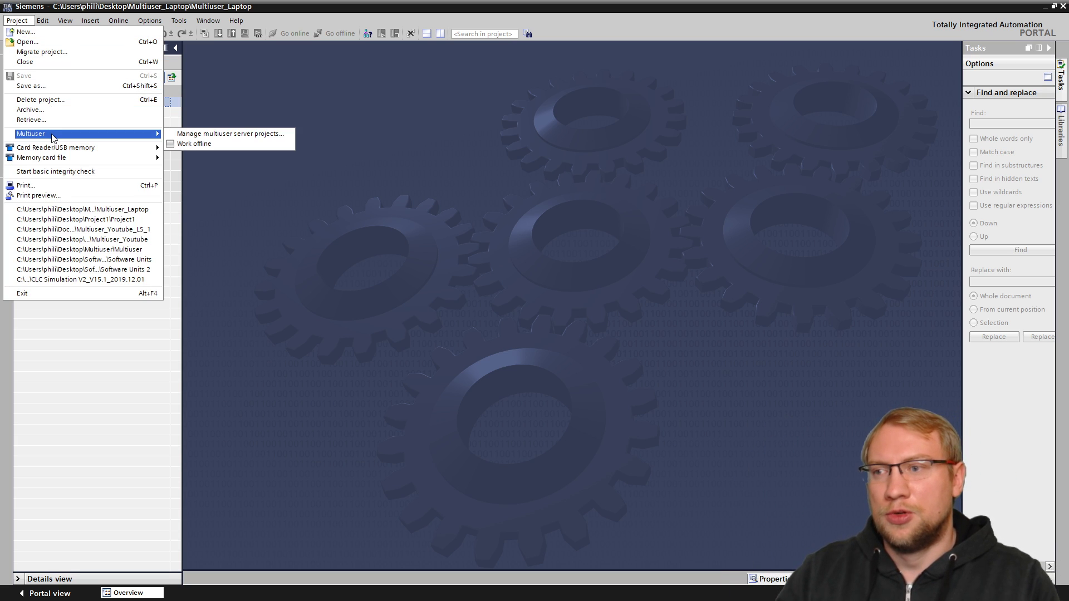
pyautogui.click(269, 138)
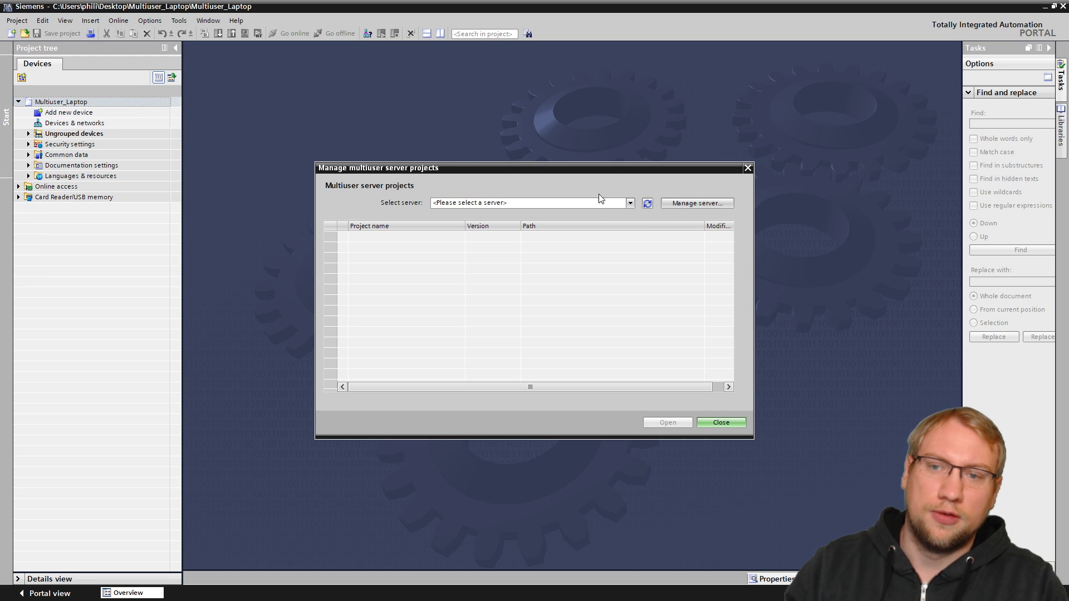
pyautogui.click(596, 208)
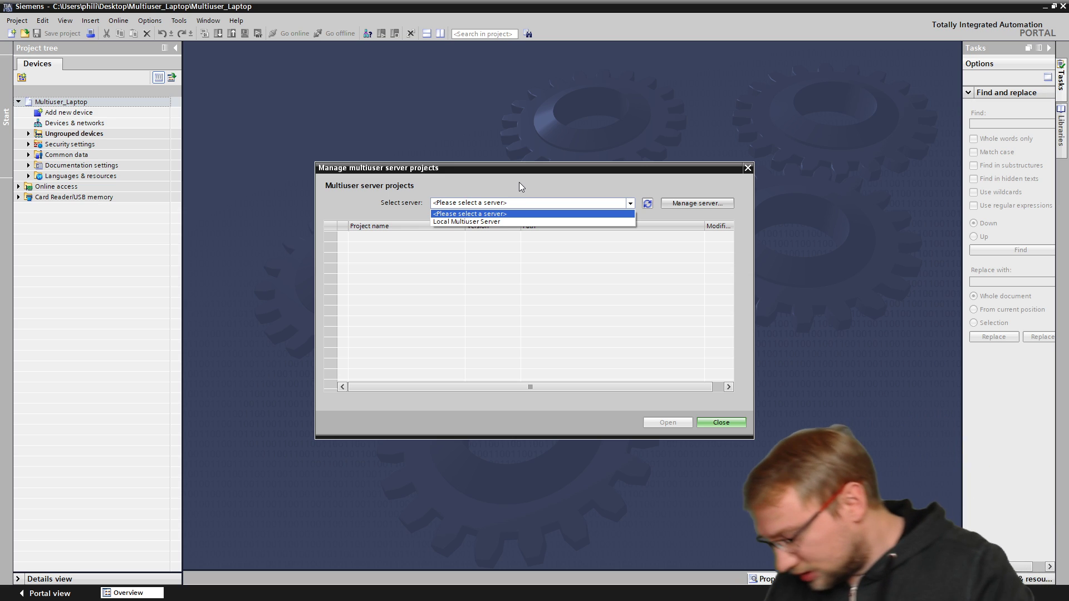
pyautogui.click(646, 215)
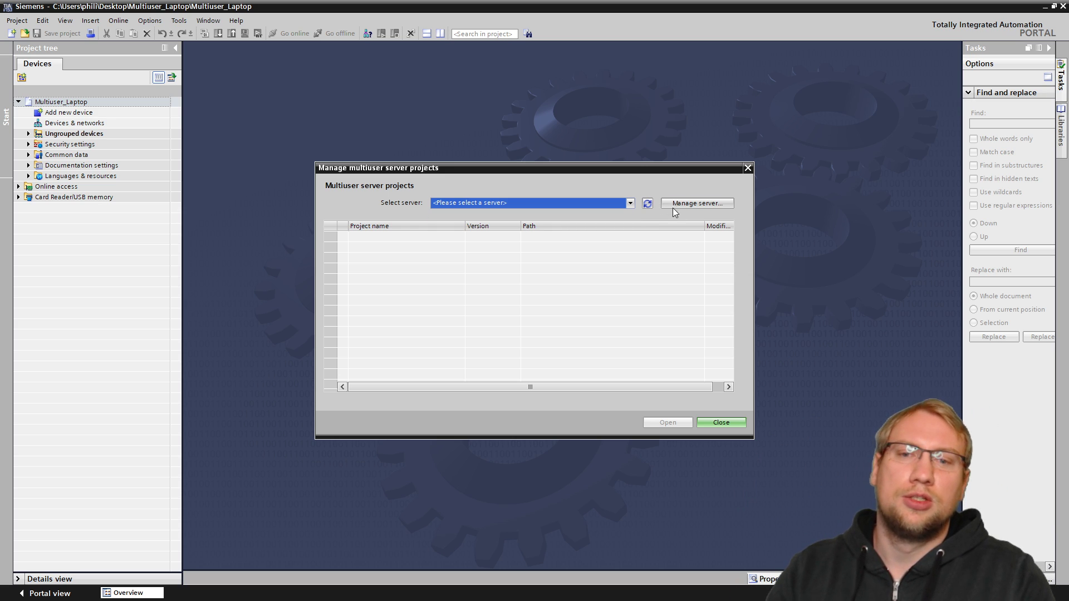
pyautogui.click(692, 206)
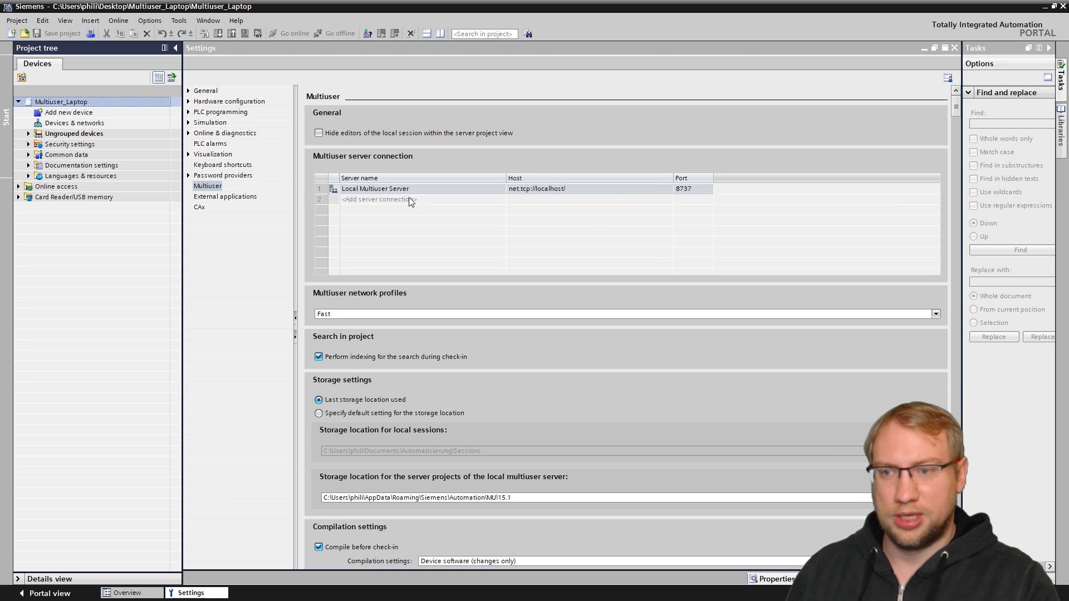
# Step: Open the Add new multiuser server connection dialog from the <Add server connection> row
pyautogui.click(410, 200)
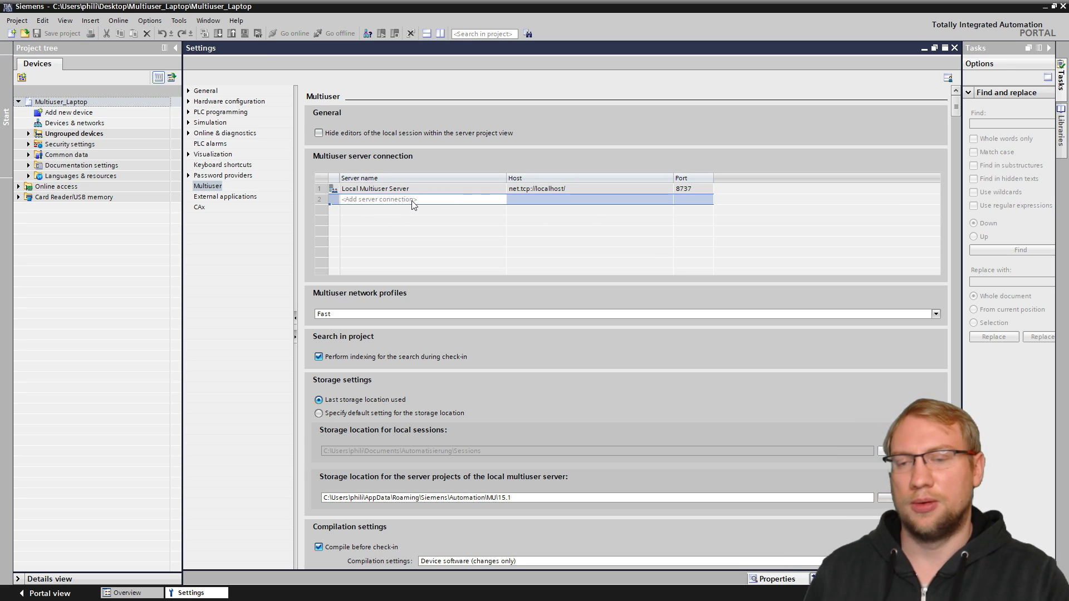
pyautogui.doubleClick(412, 202)
pyautogui.moveTo(509, 250); pyautogui.dragTo(553, 250)
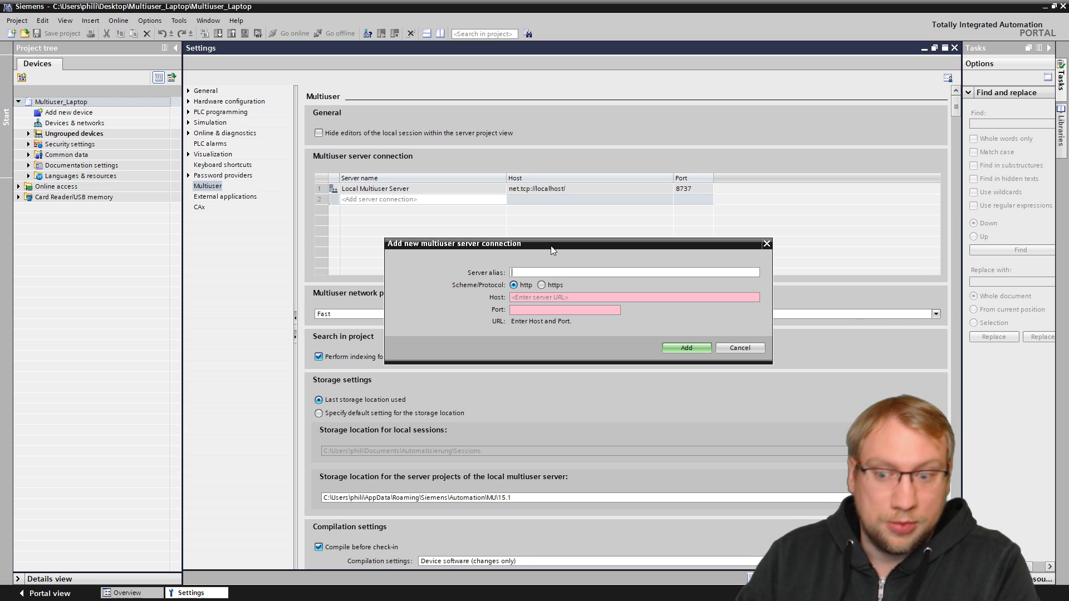
# Step: Enter the laptop's name as the server alias and choose https as the protocol
pyautogui.write('Philipp')
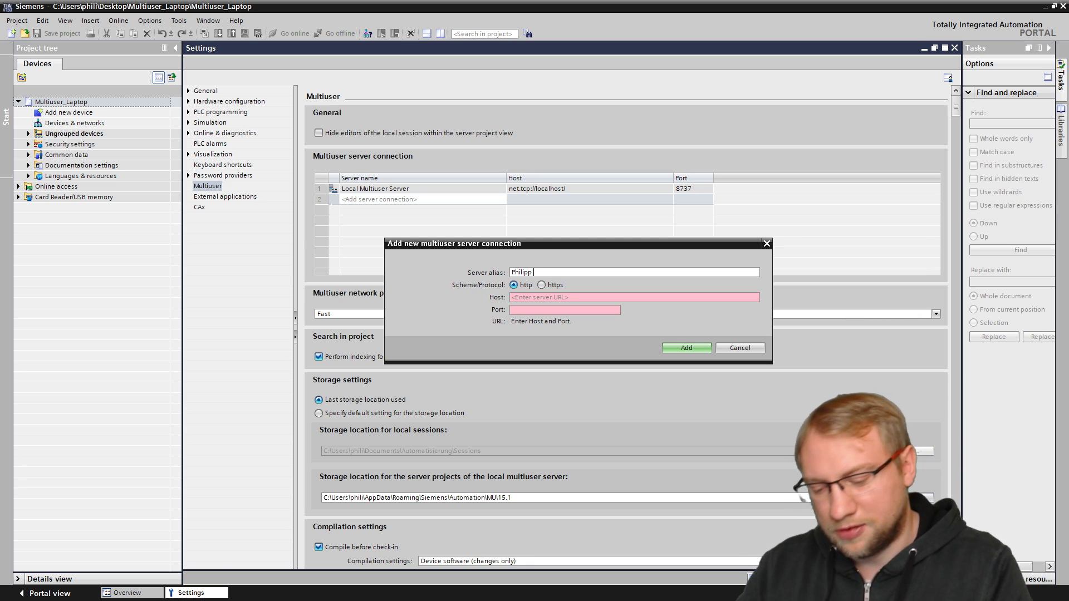
pyautogui.write(' Laptop')
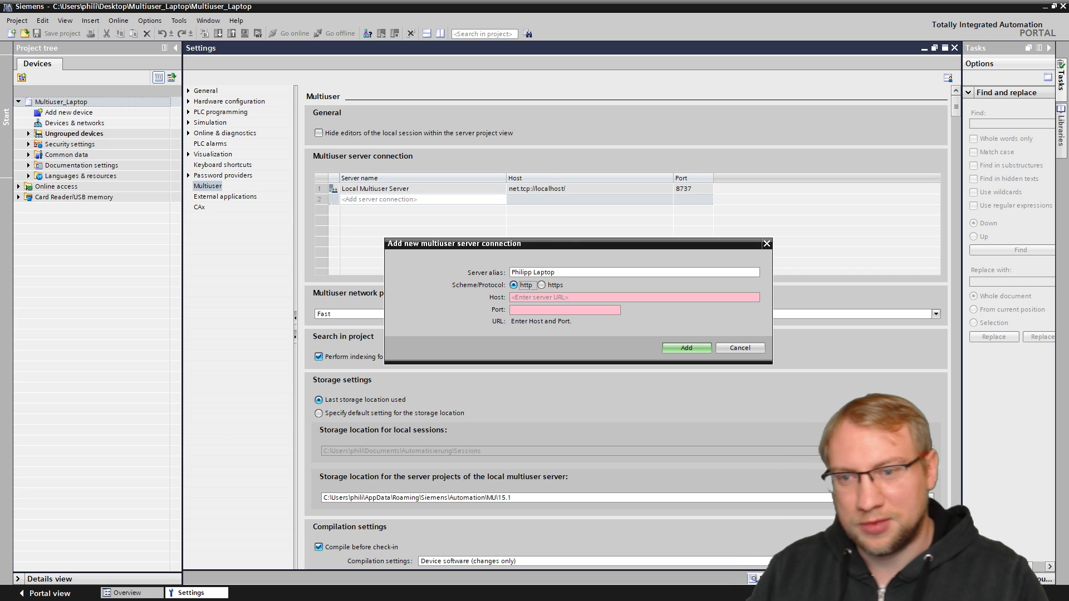
pyautogui.click(541, 286)
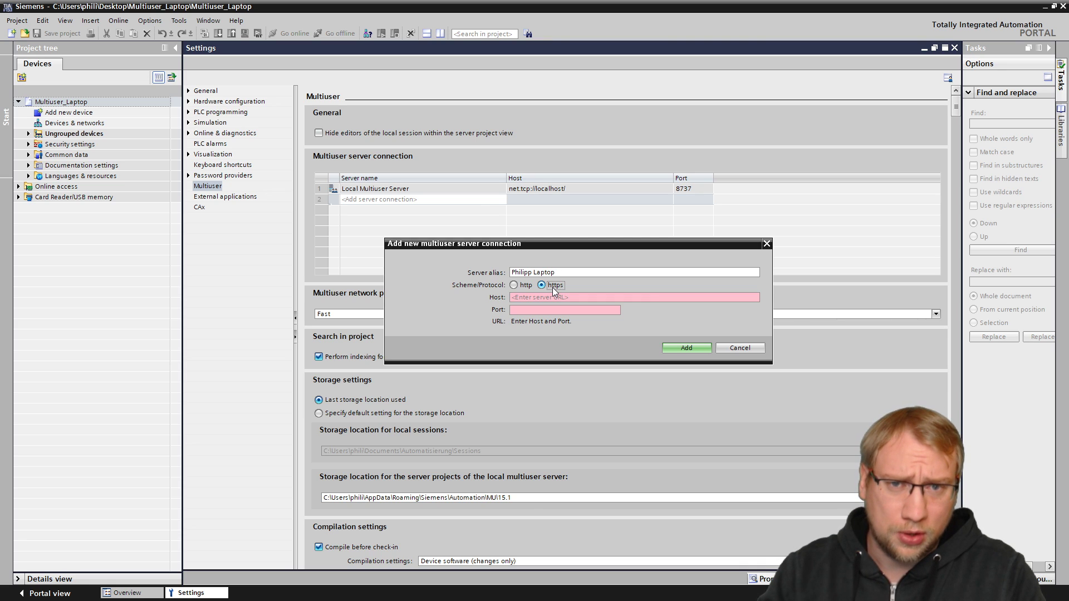
pyautogui.click(533, 297)
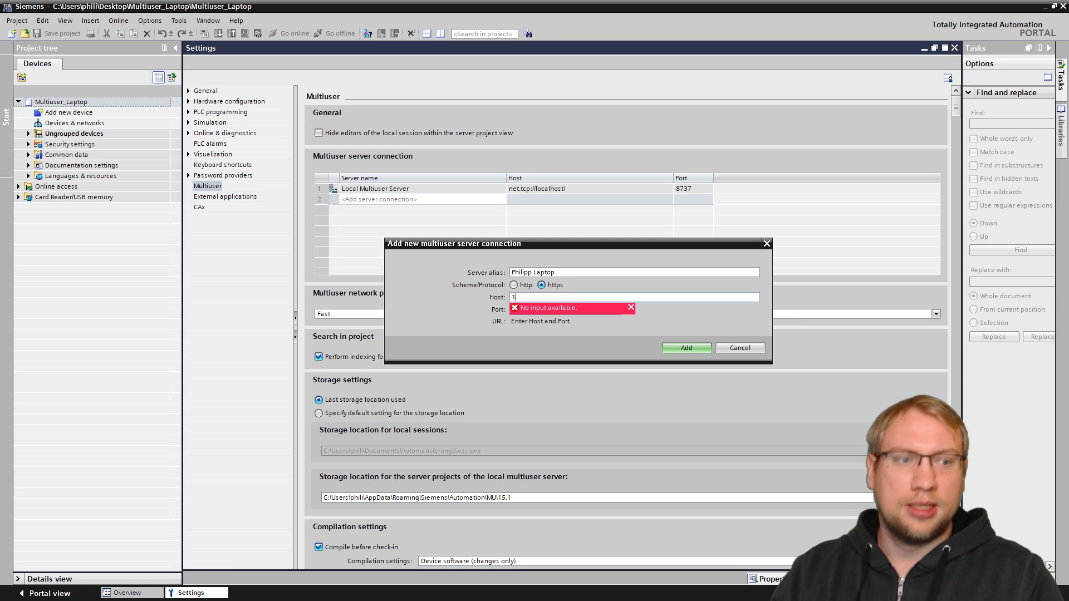
pyautogui.write('92.')
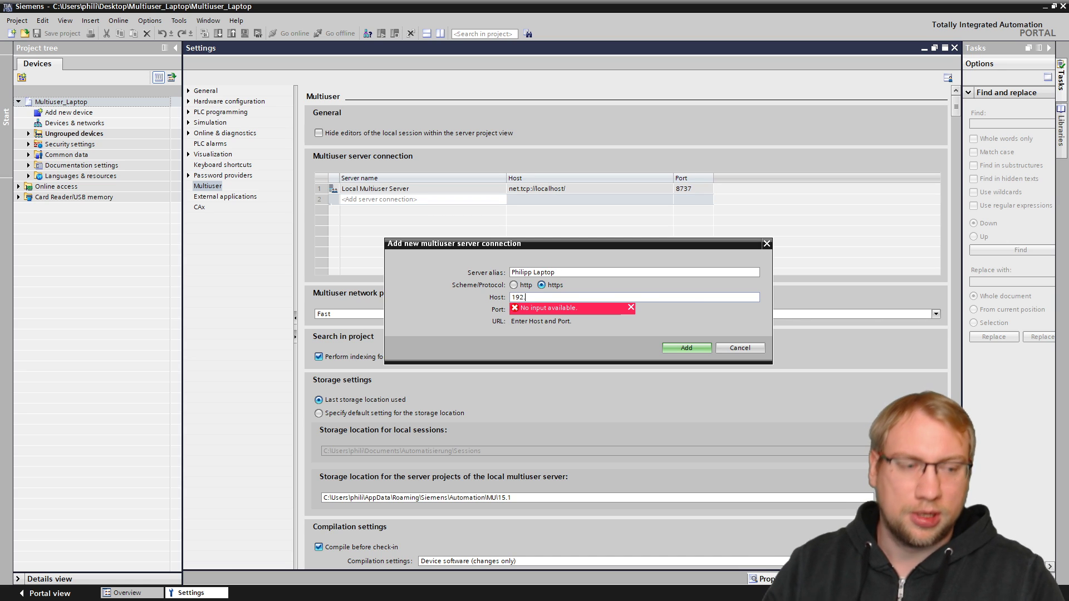
pyautogui.write('168.178.38')
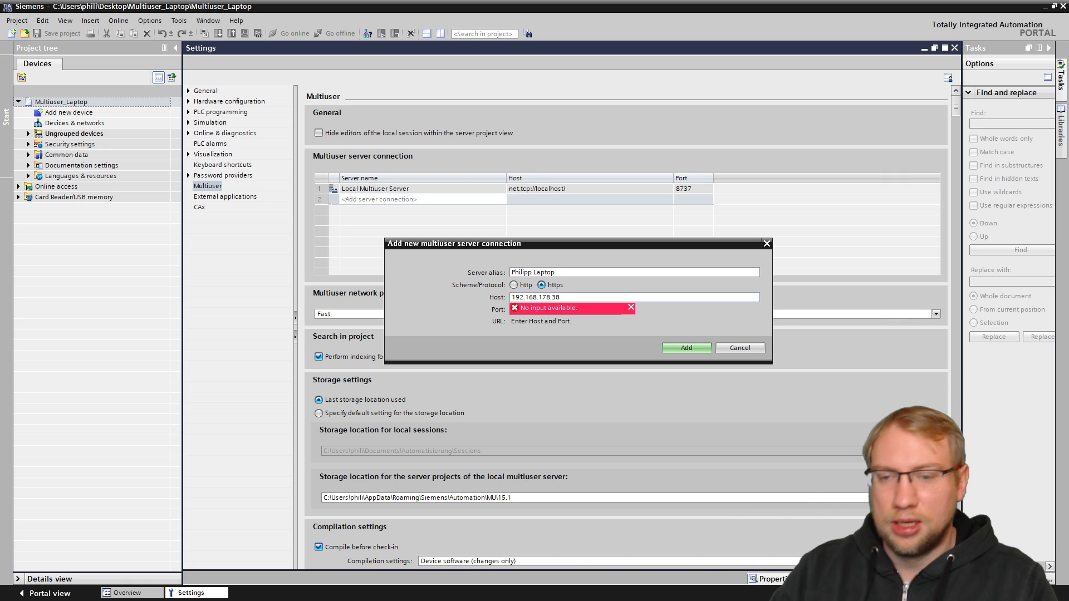
pyautogui.click(583, 310)
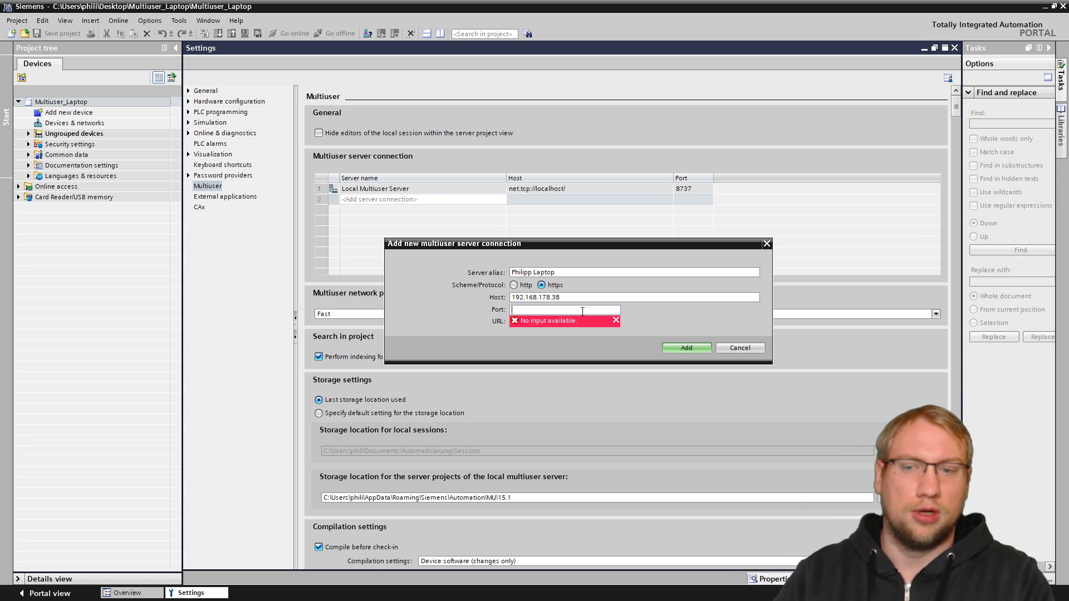
pyautogui.write('8735')
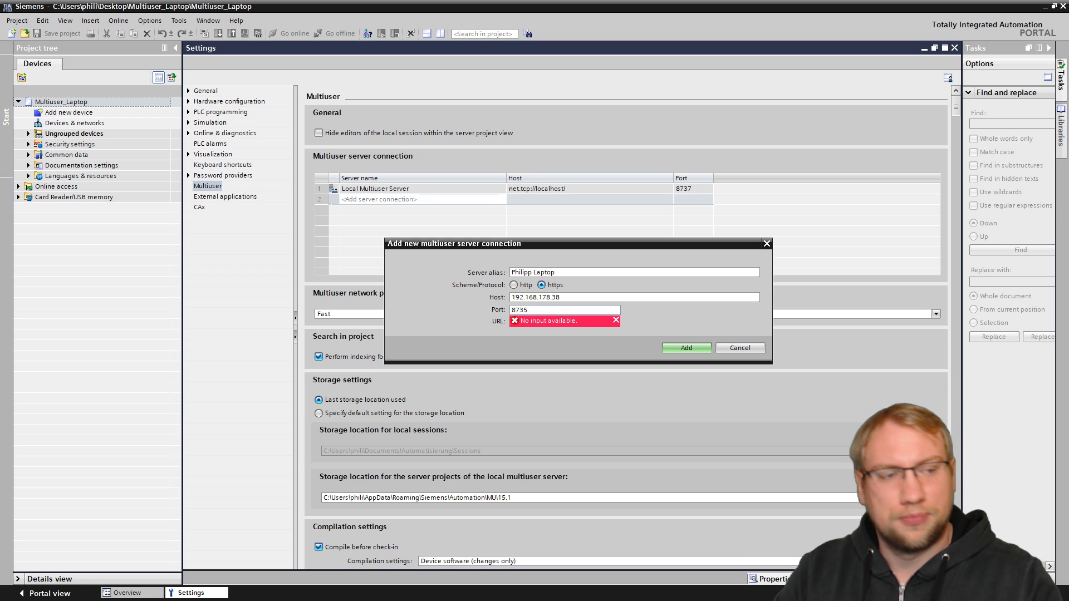
pyautogui.click(641, 297)
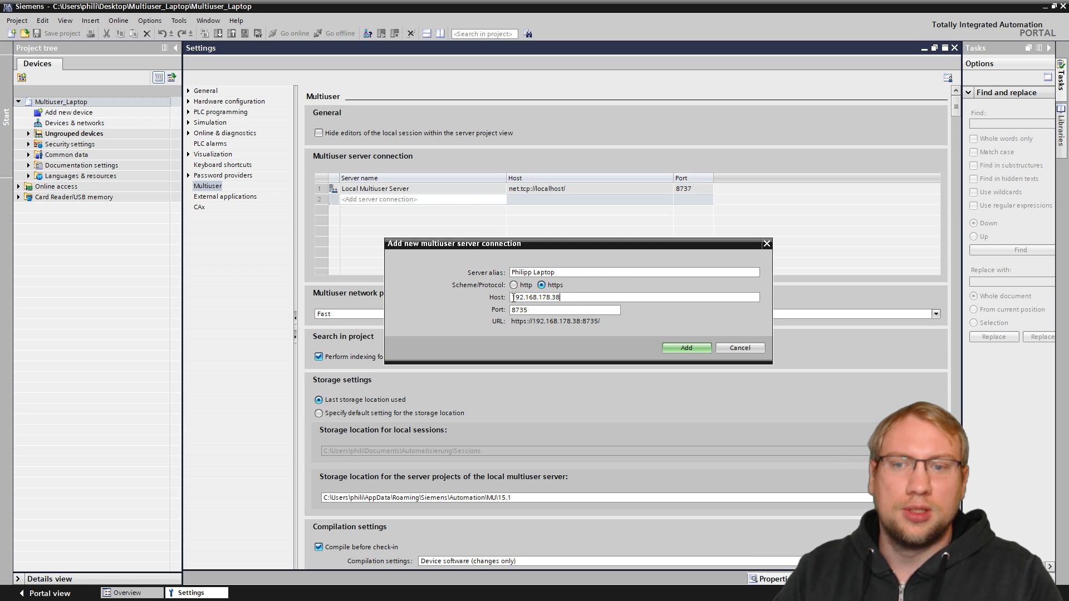
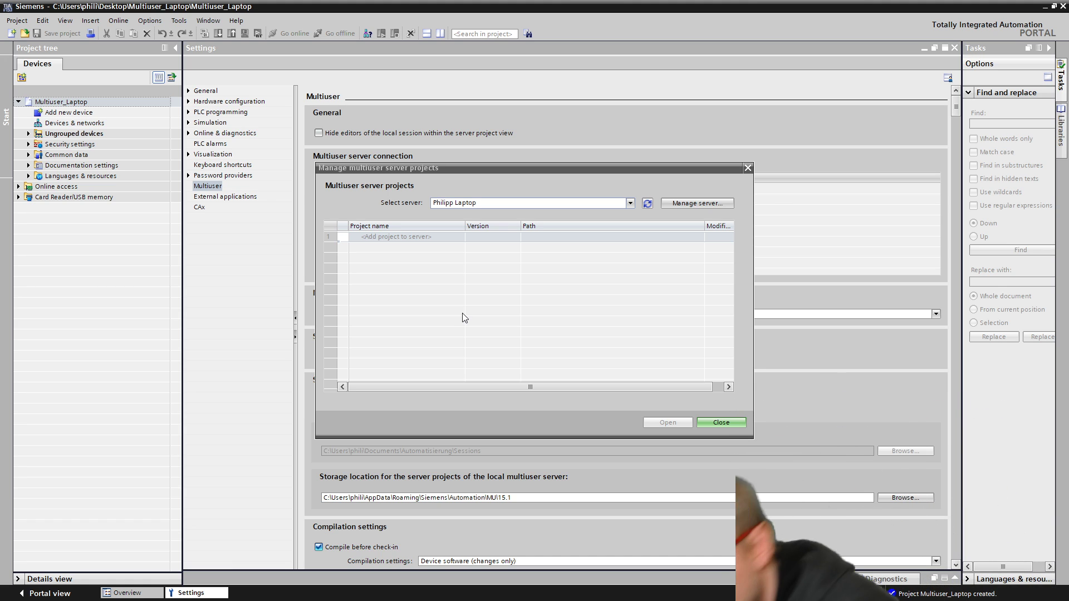
# Step: Upload Multiuser_Laptop to the Philipp Laptop server as version 15.1.0.0, keeping the default project details
pyautogui.doubleClick(431, 240)
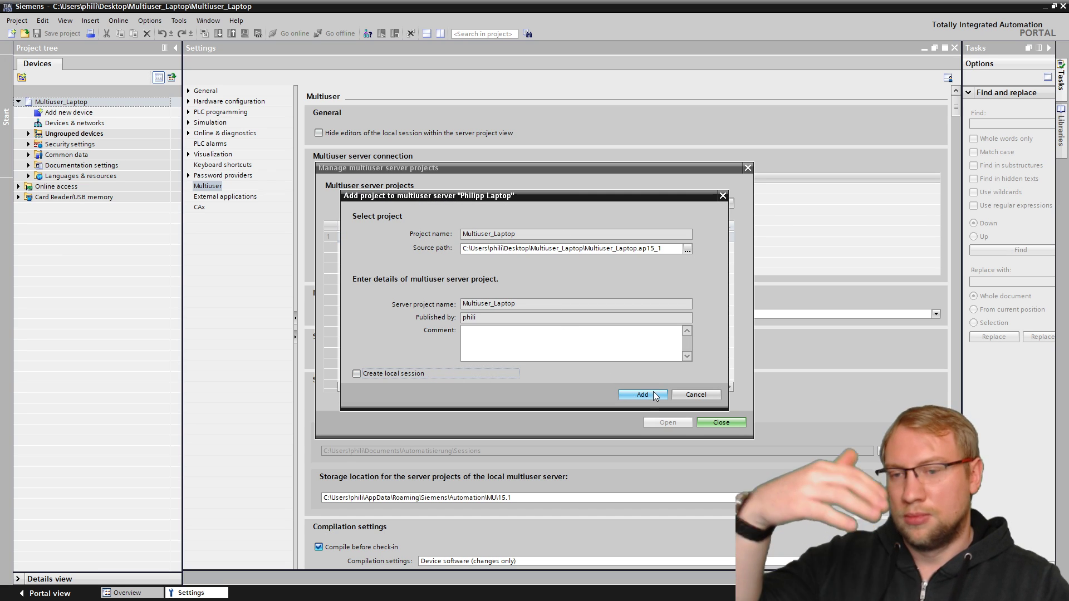
pyautogui.click(654, 393)
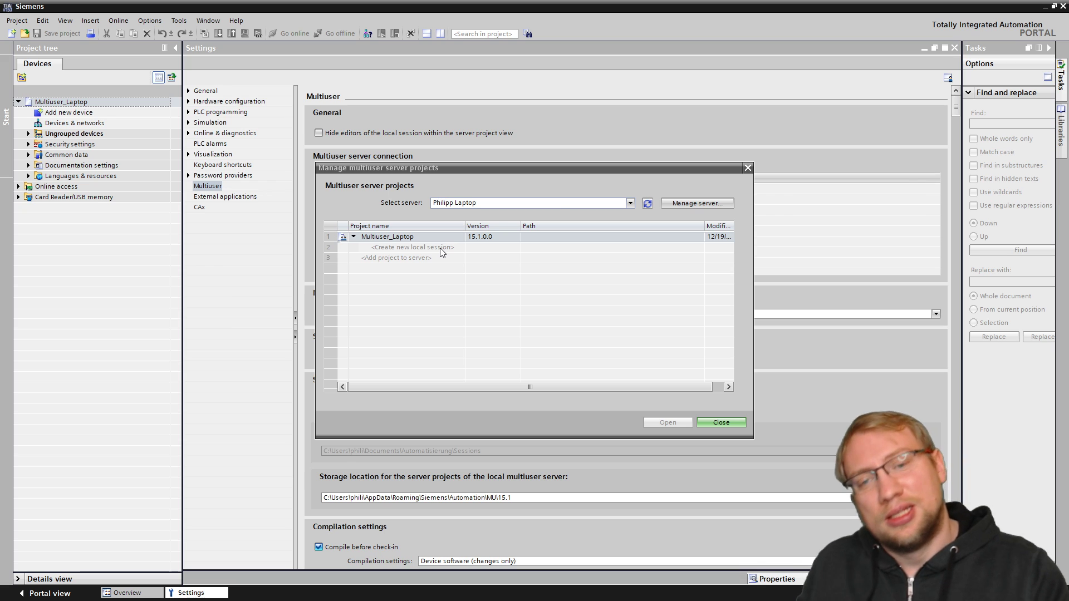
# Step: Close the server project overview, select the Philipp Laptop connection, and hide TIA Portal to reveal the desktop
pyautogui.click(702, 423)
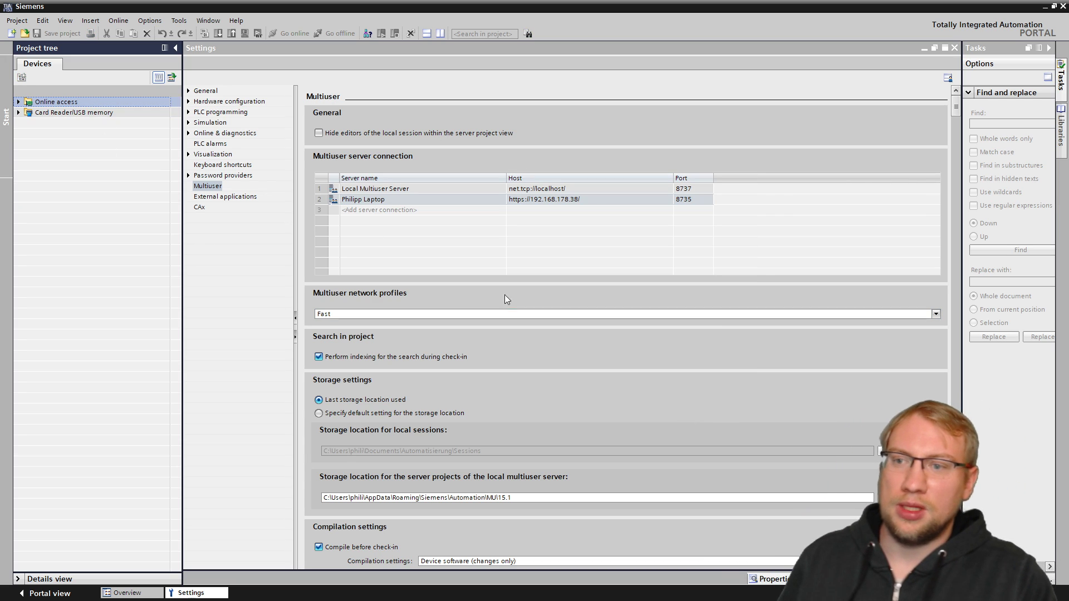
pyautogui.click(370, 202)
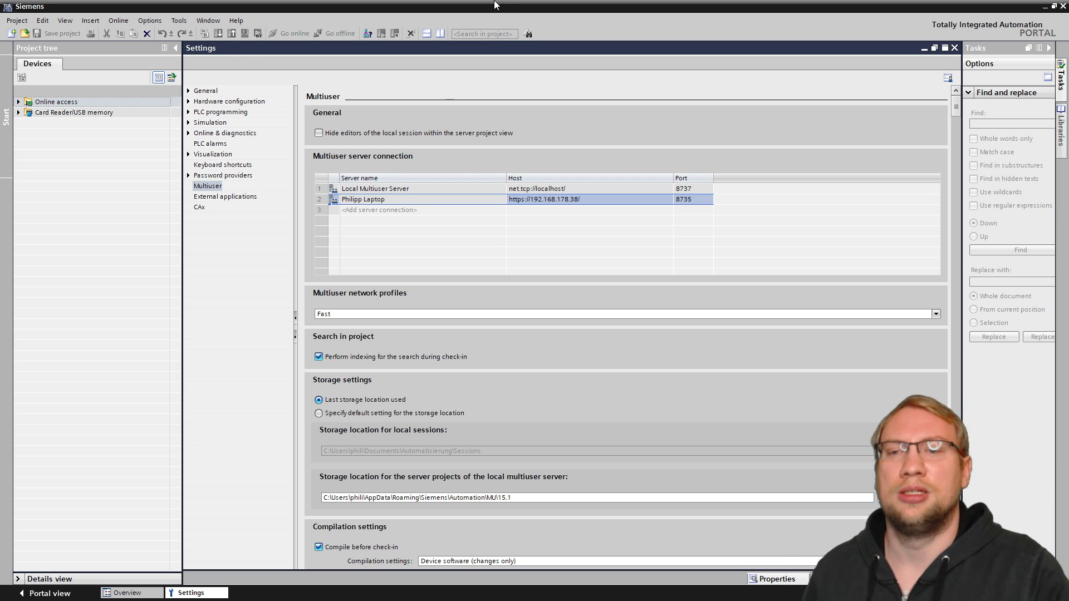
pyautogui.moveTo(445, 7); pyautogui.dragTo(412, 213)
pyautogui.press('super+d')
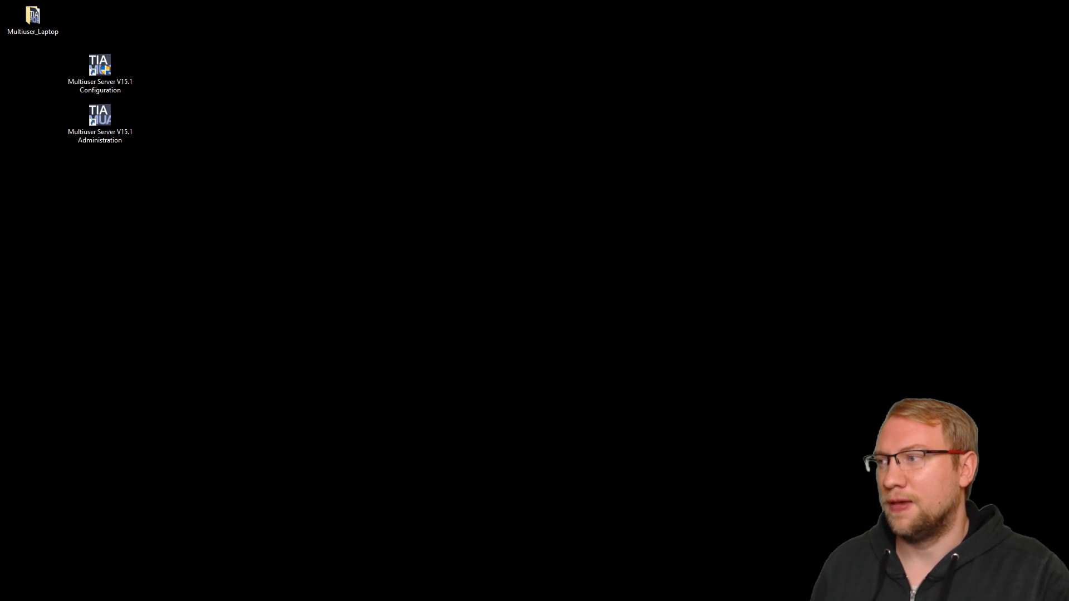
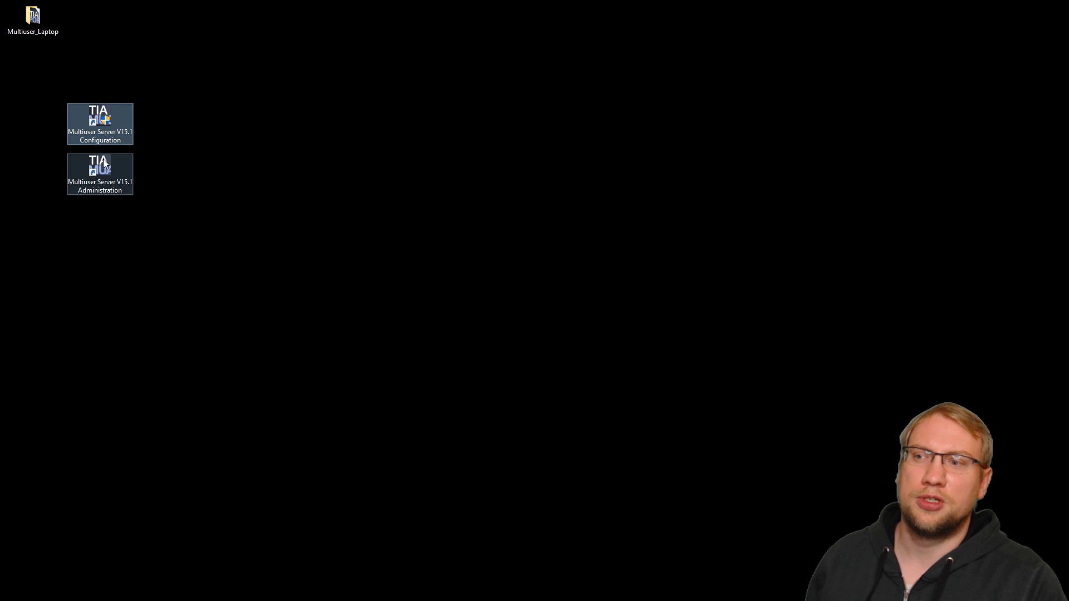
# Step: Launch the Multiuser Server V15.1 Configuration tool, closing and relaunching it once
pyautogui.click(116, 131)
pyautogui.doubleClick(115, 128)
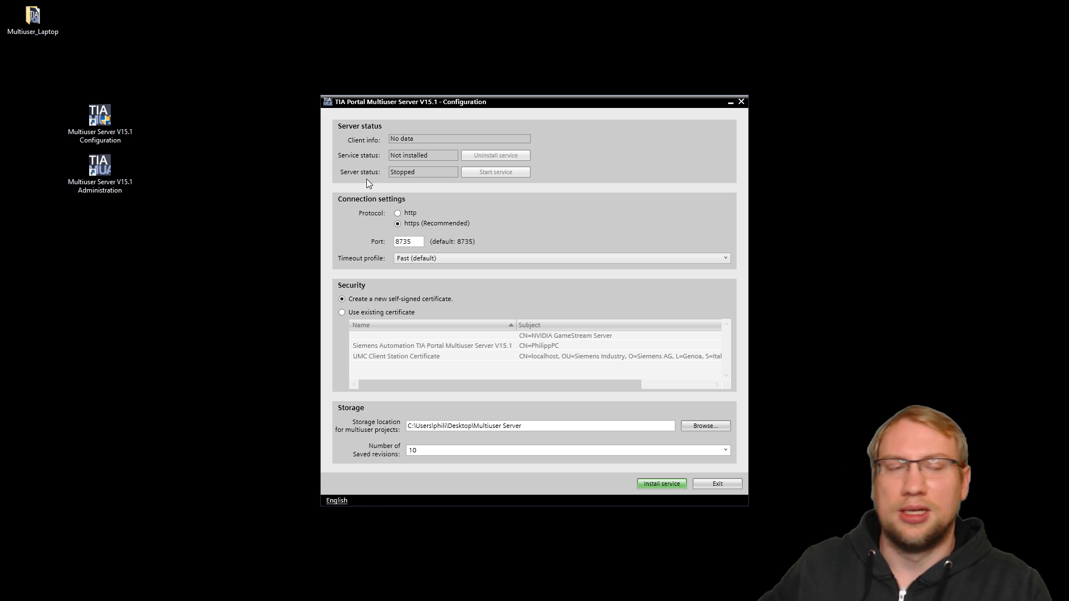
pyautogui.click(741, 101)
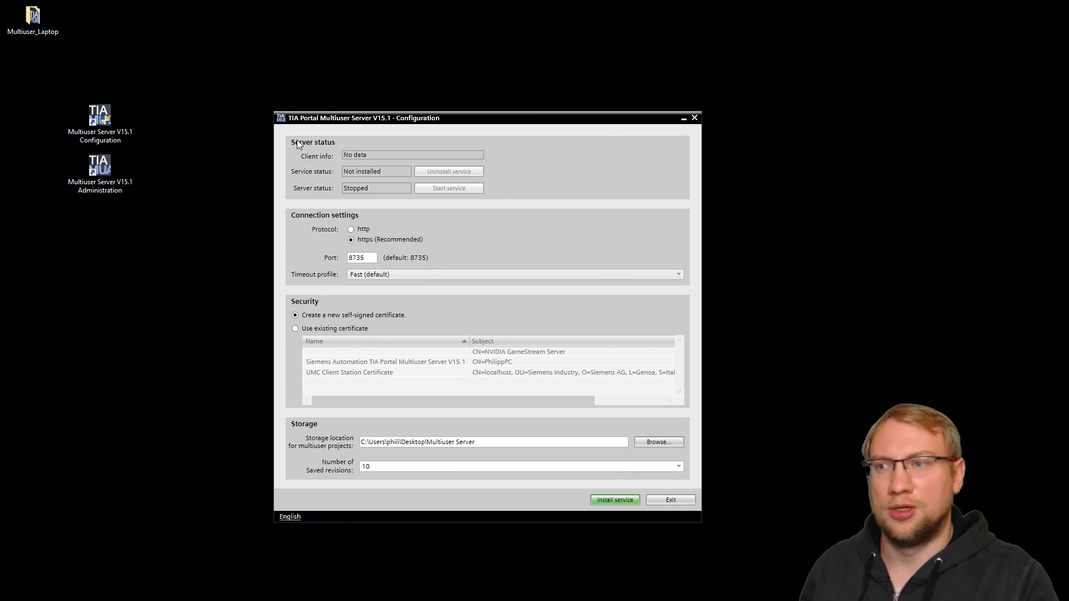
pyautogui.click(695, 118)
pyautogui.doubleClick(100, 120)
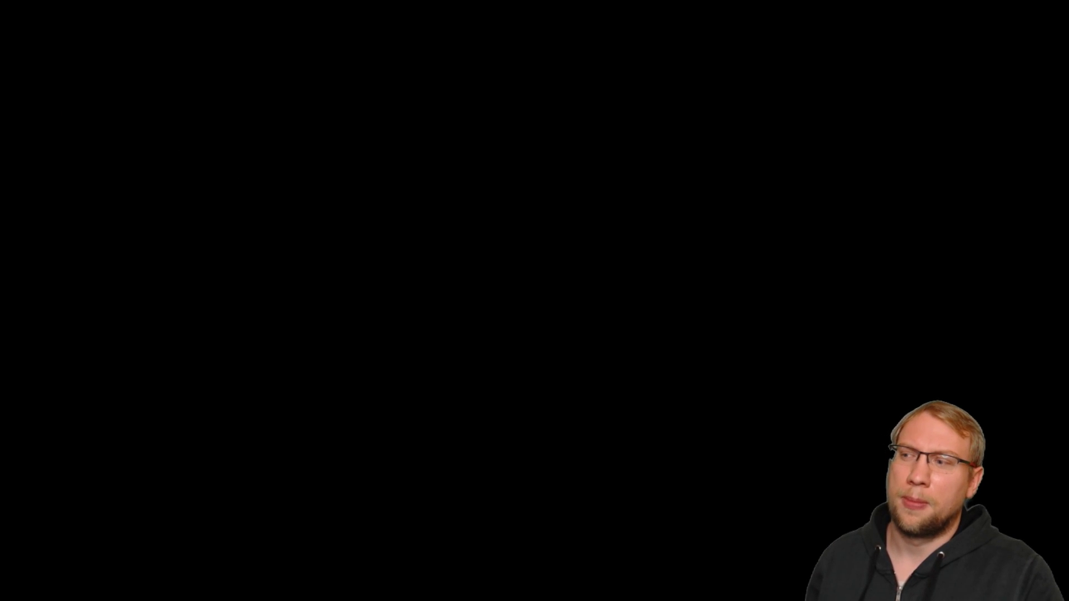
# Step: Review the empty client info, the not-installed service status and the stopped server status
pyautogui.moveTo(504, 150)
pyautogui.mouseDown()
pyautogui.moveTo(776, 116)
pyautogui.moveTo(530, 114)
pyautogui.moveTo(553, 73)
pyautogui.moveTo(497, 128)
pyautogui.moveTo(511, 132)
pyautogui.mouseUp()
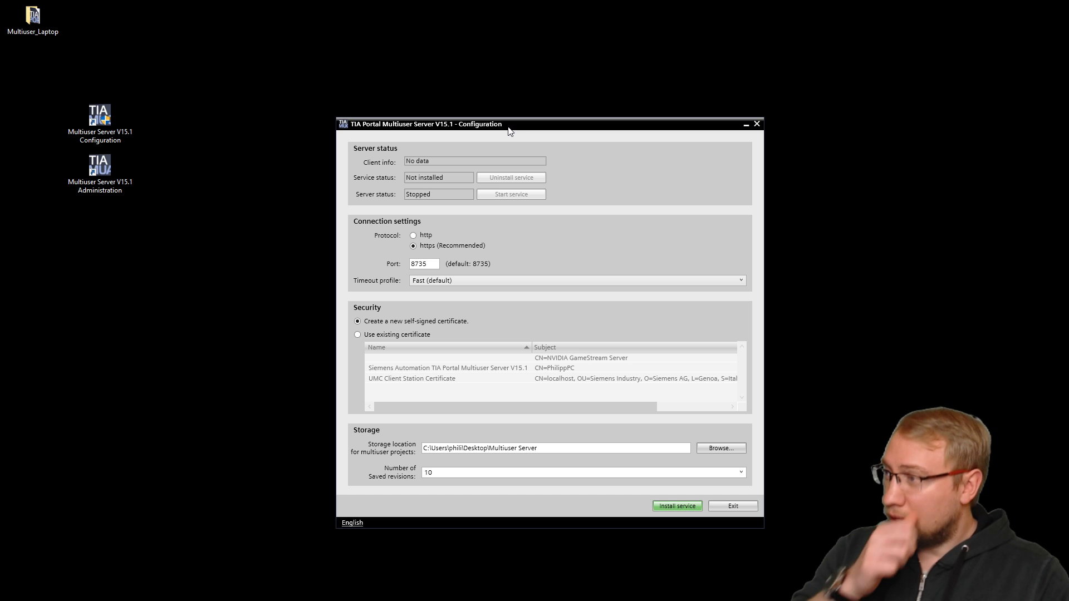
pyautogui.moveTo(429, 161); pyautogui.dragTo(368, 159)
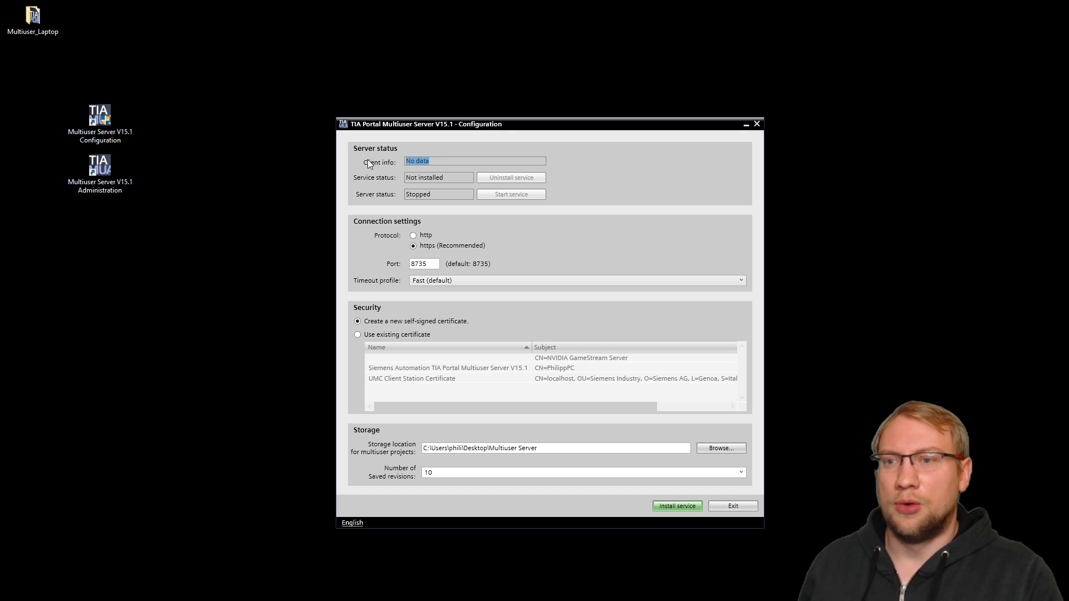
pyautogui.moveTo(443, 177); pyautogui.dragTo(383, 199)
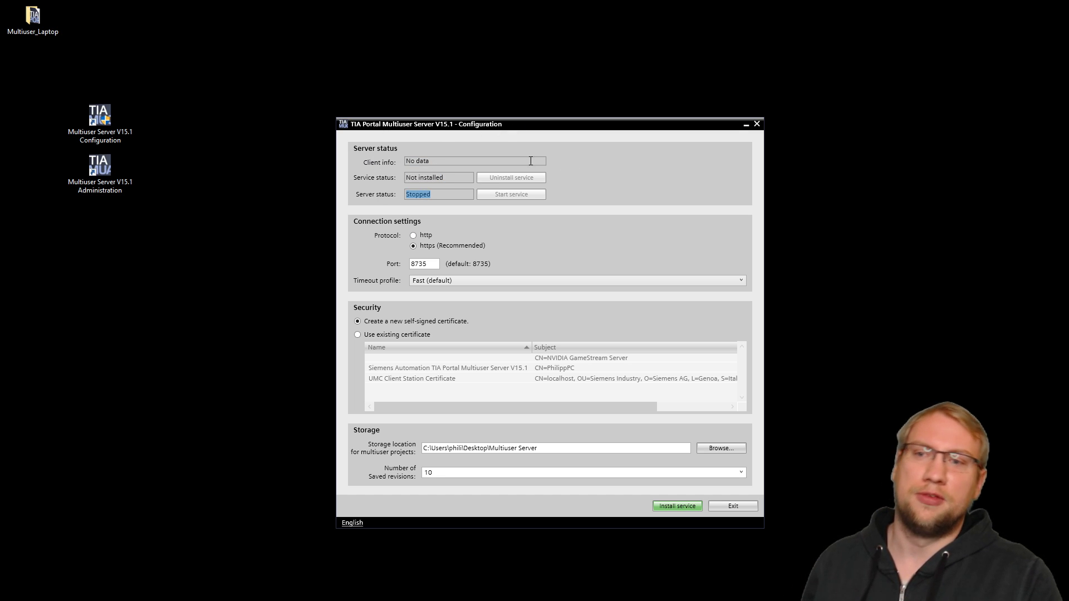
pyautogui.click(524, 58)
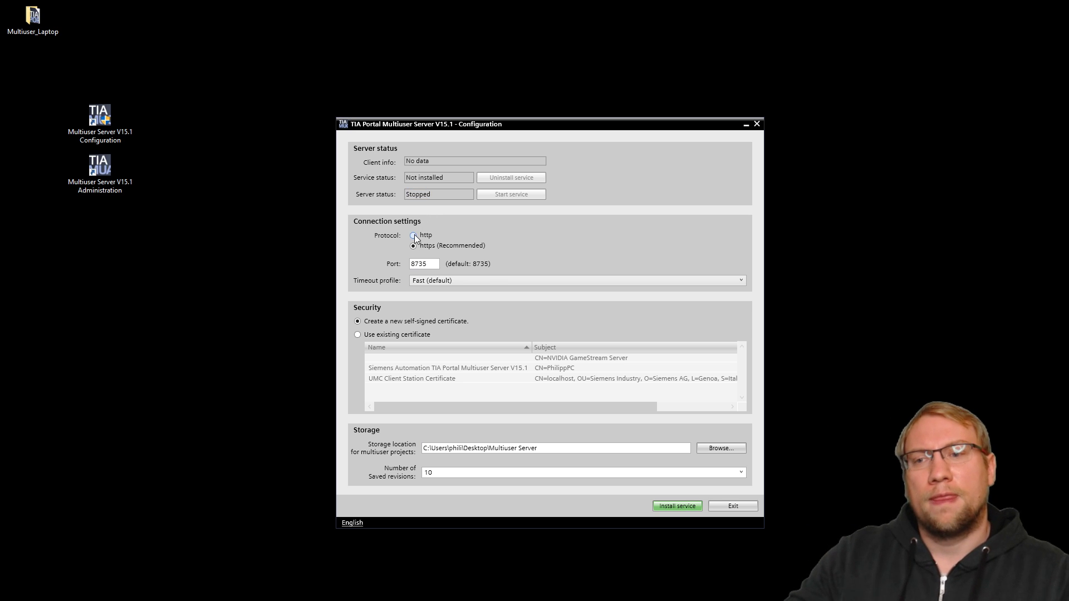
pyautogui.click(414, 235)
pyautogui.click(414, 245)
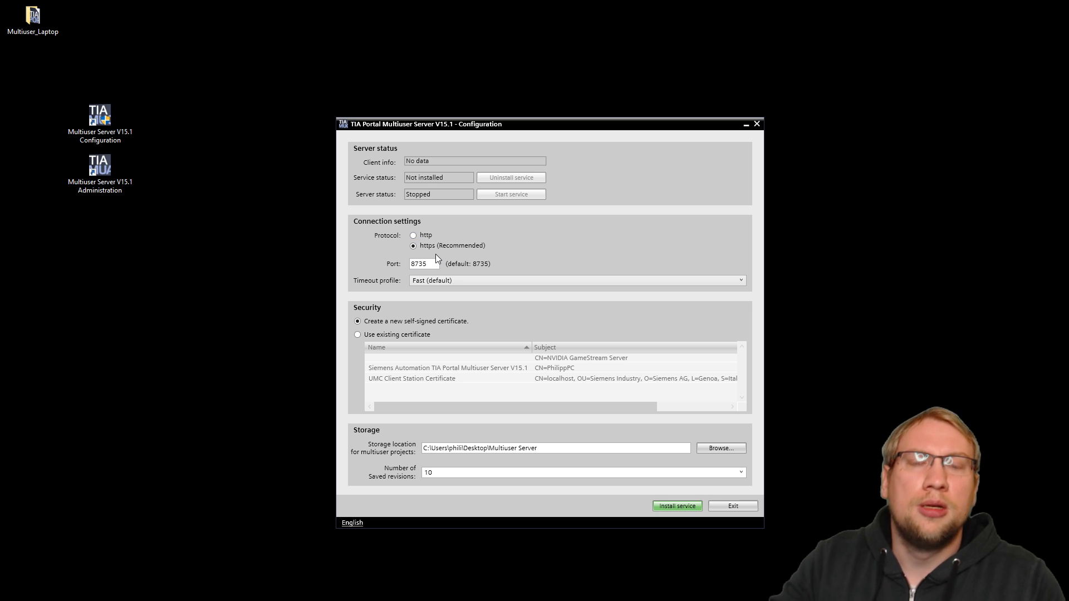
pyautogui.click(423, 236)
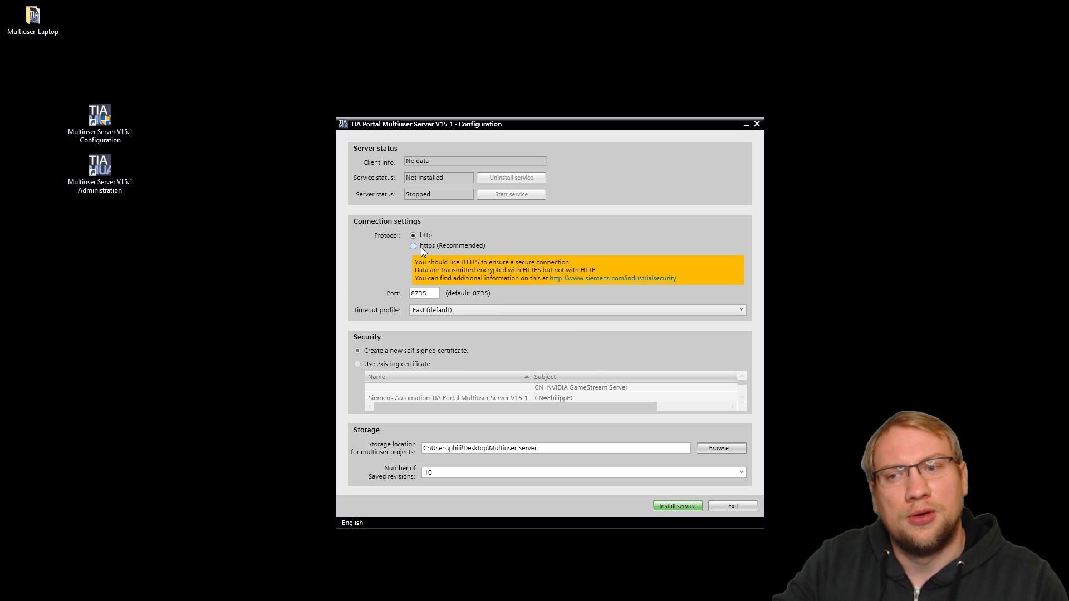
pyautogui.click(421, 247)
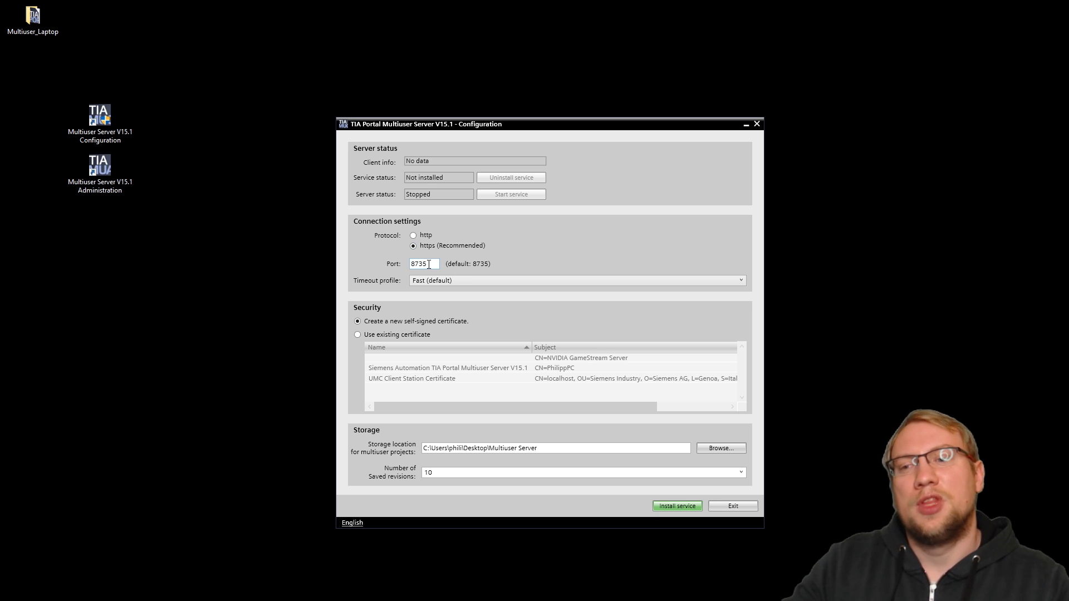
pyautogui.moveTo(436, 264); pyautogui.dragTo(370, 260)
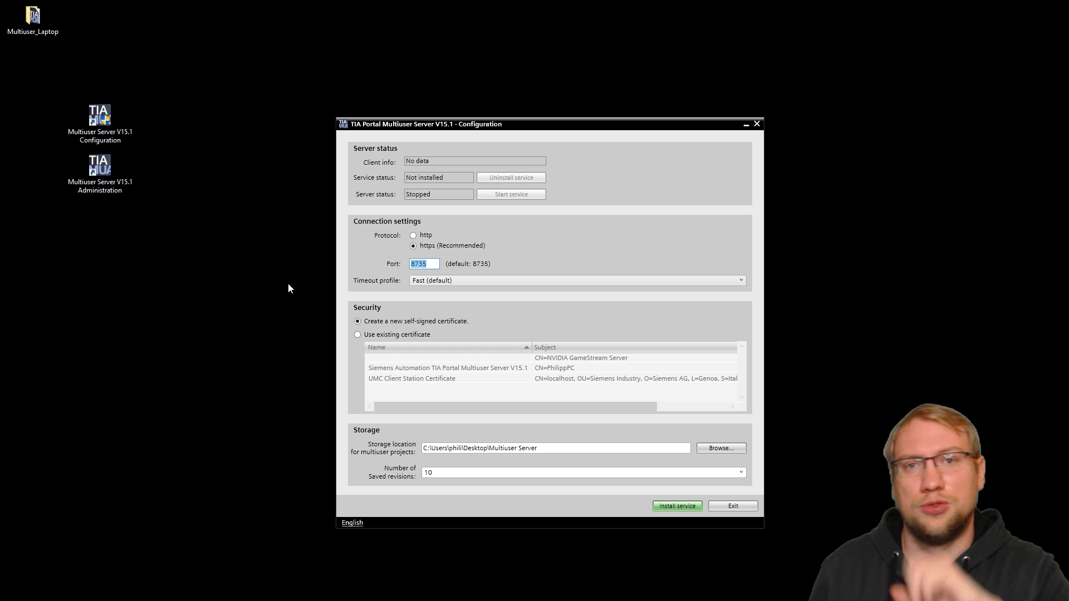
pyautogui.click(433, 279)
pyautogui.click(426, 283)
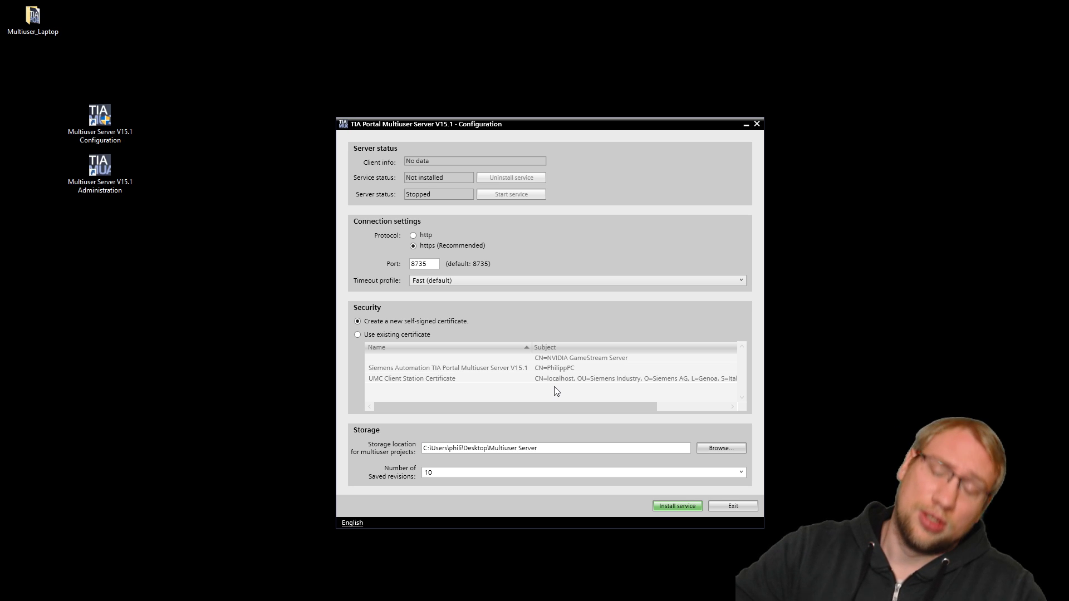
pyautogui.click(396, 335)
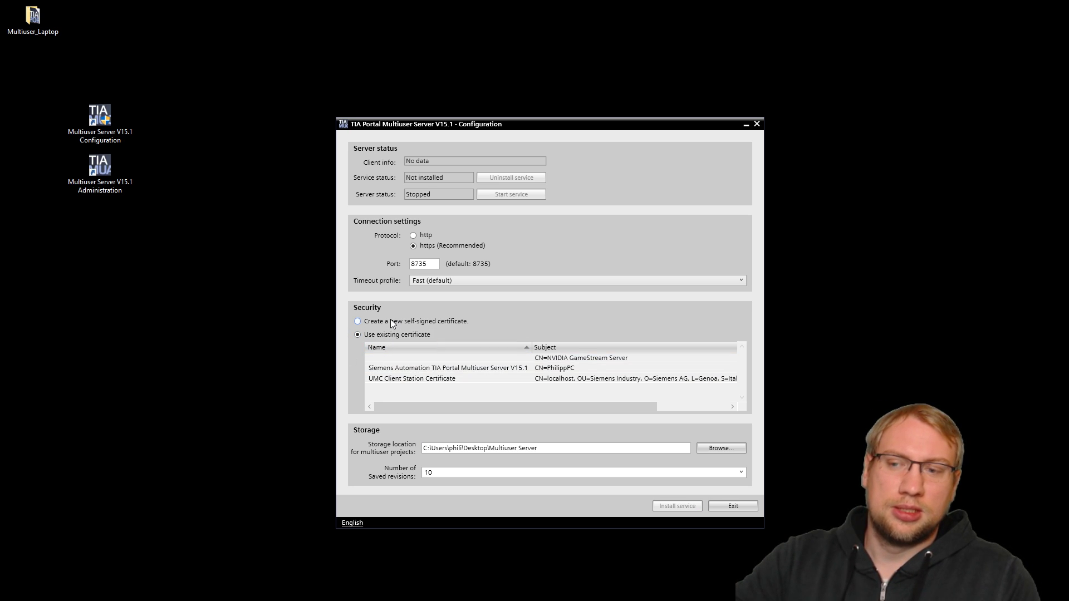
pyautogui.click(381, 324)
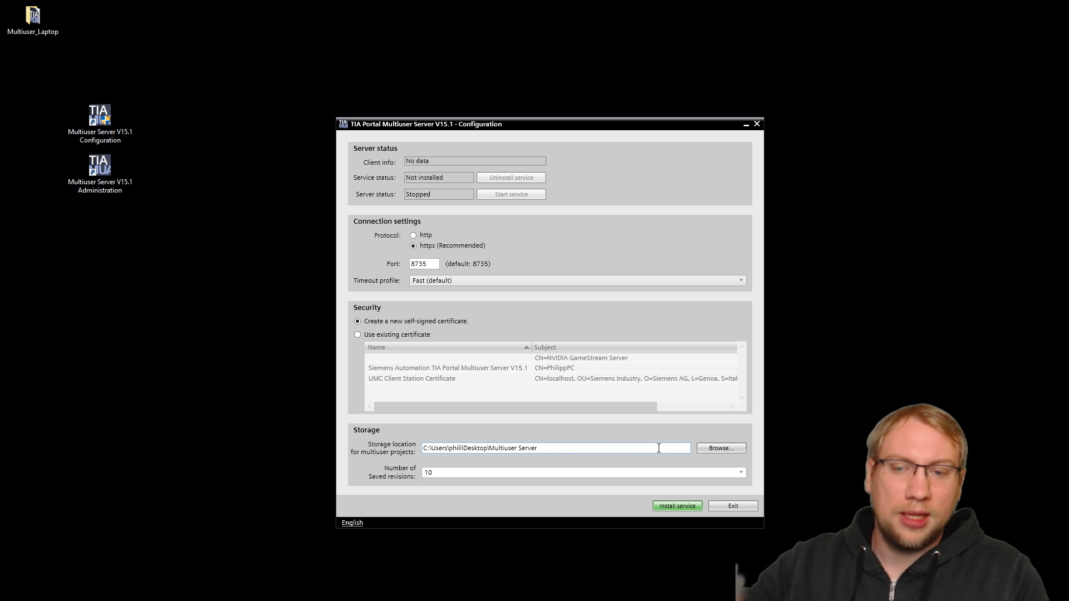
pyautogui.moveTo(622, 445); pyautogui.dragTo(399, 453)
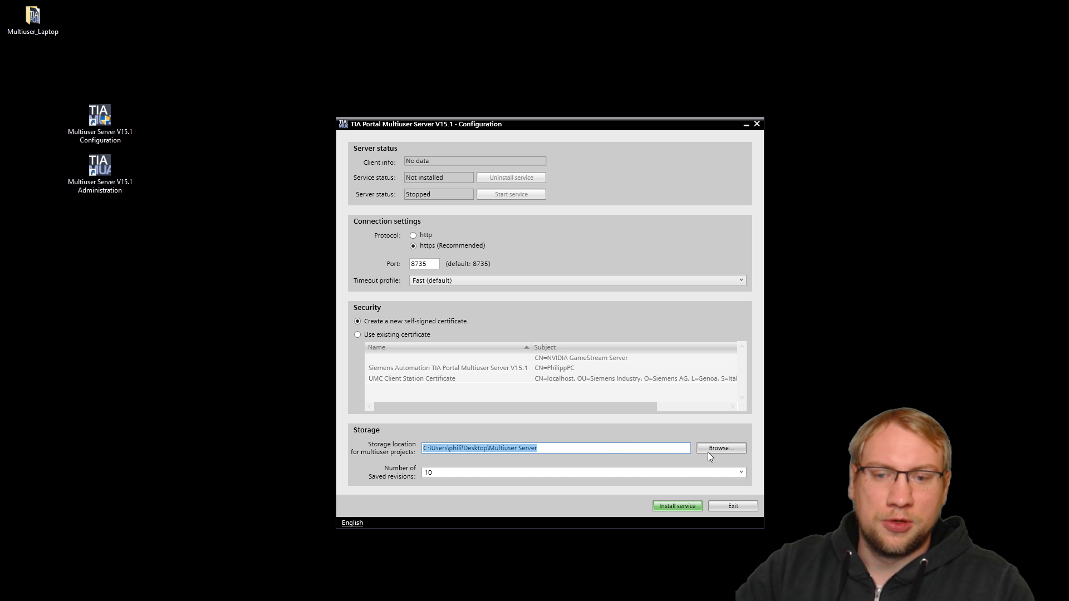
pyautogui.click(599, 448)
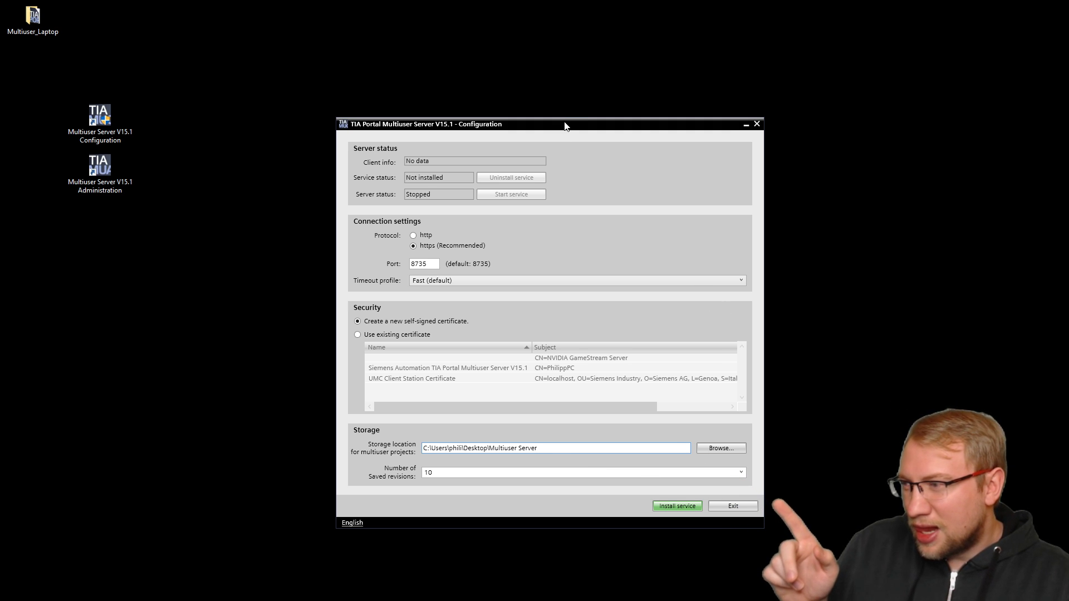
pyautogui.moveTo(566, 116); pyautogui.dragTo(663, 113)
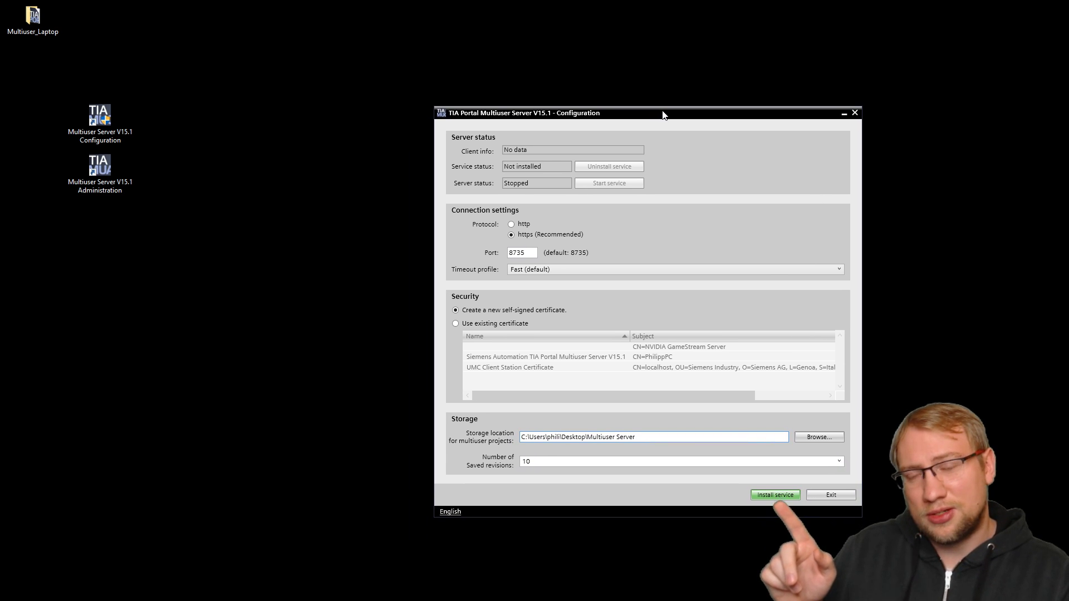
# Step: Install the multiuser server service and open its log reporting 1 error and 2 warnings
pyautogui.click(780, 494)
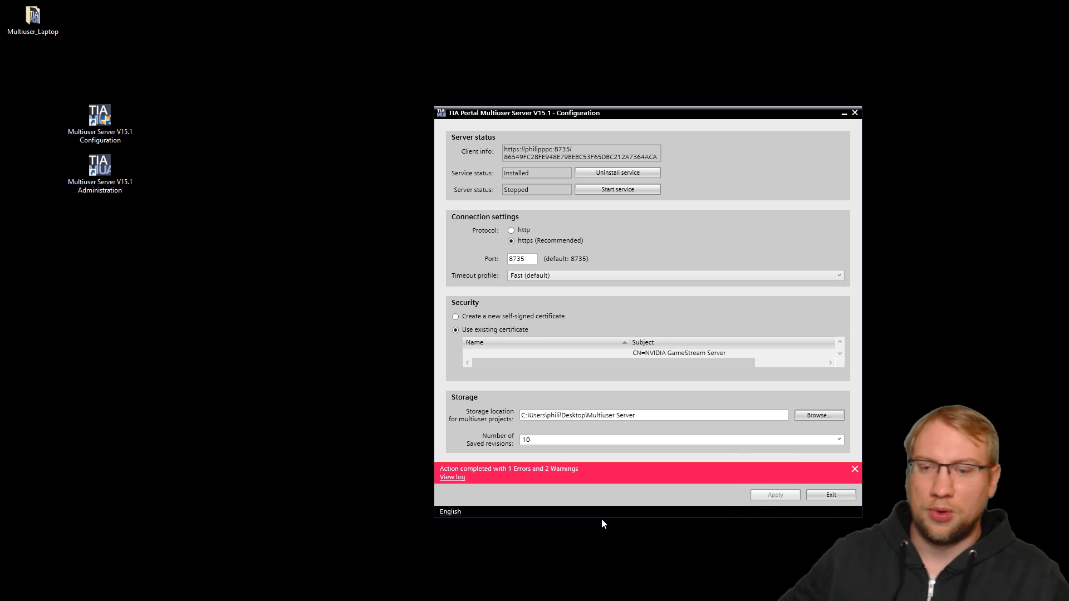
pyautogui.click(452, 478)
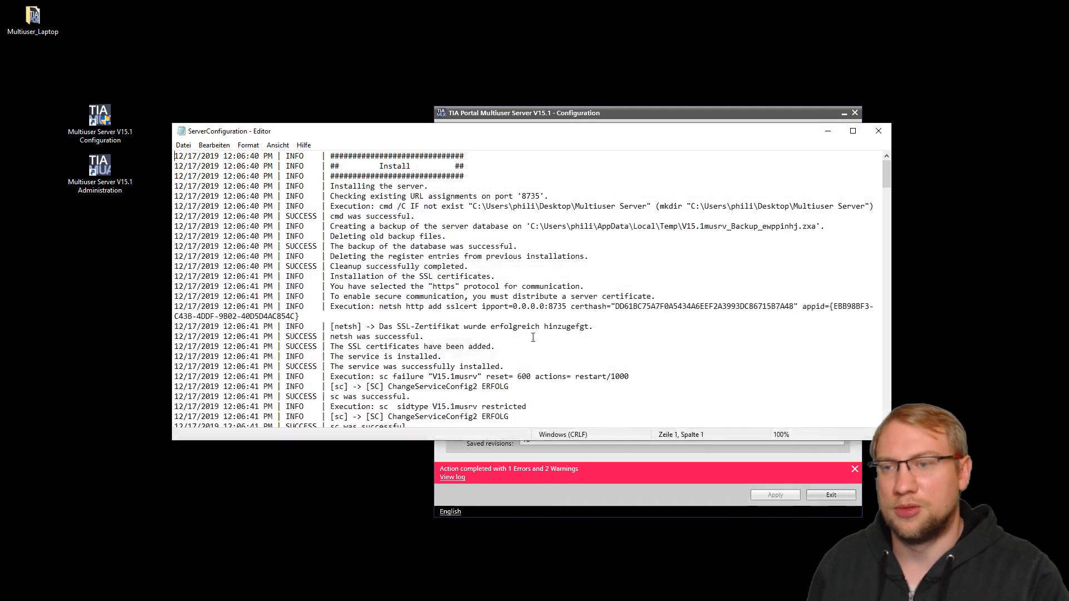
# Step: Reopen the ServerConfiguration log in Notepad and scroll through its contents
pyautogui.scroll(-5, 829, 178)
pyautogui.scroll(3, 829, 178)
pyautogui.click(879, 130)
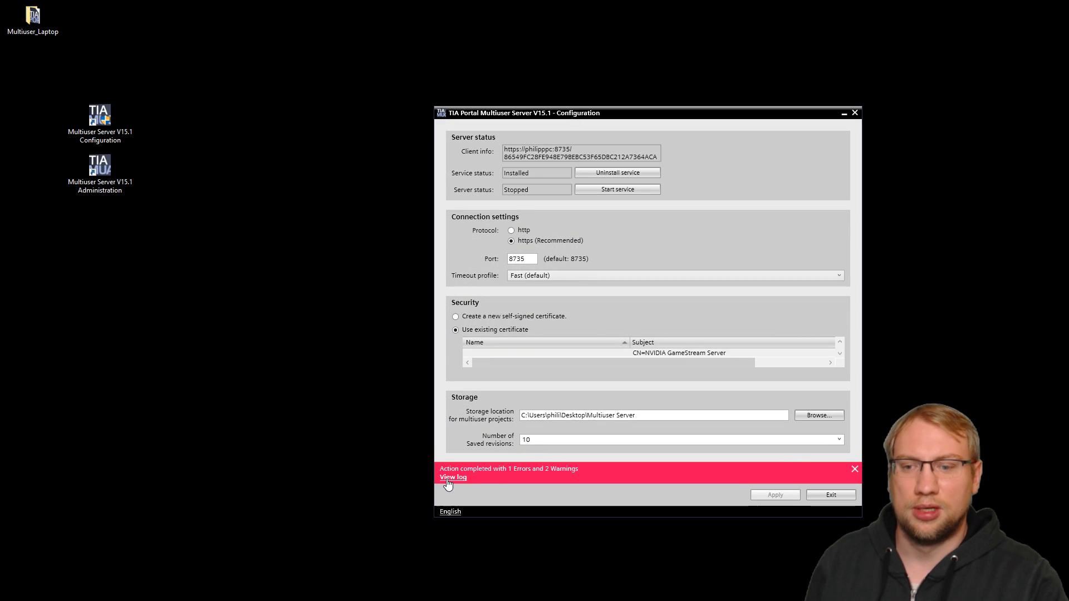
pyautogui.click(456, 482)
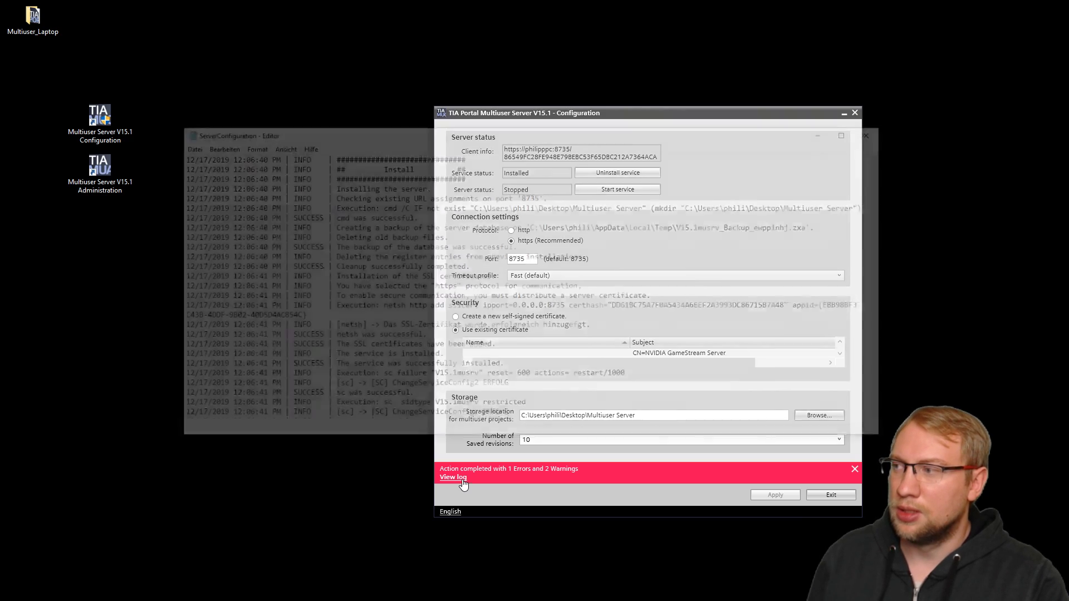
pyautogui.scroll(-4, 815, 330)
pyautogui.scroll(-15, 815, 331)
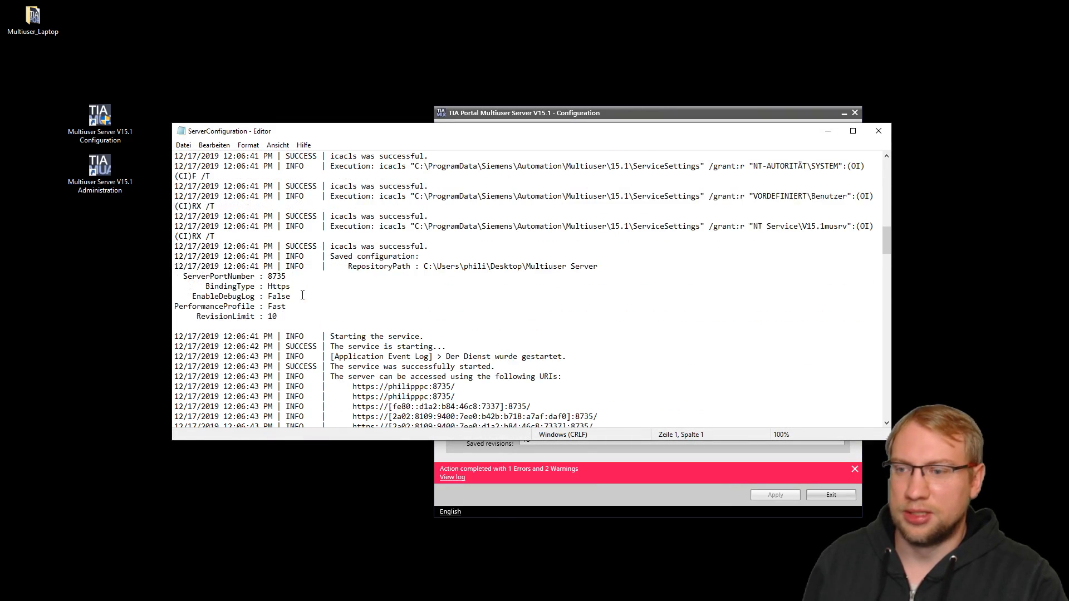
pyautogui.moveTo(297, 329); pyautogui.dragTo(575, 336)
pyautogui.scroll(-3, 451, 334)
pyautogui.scroll(-20, 450, 334)
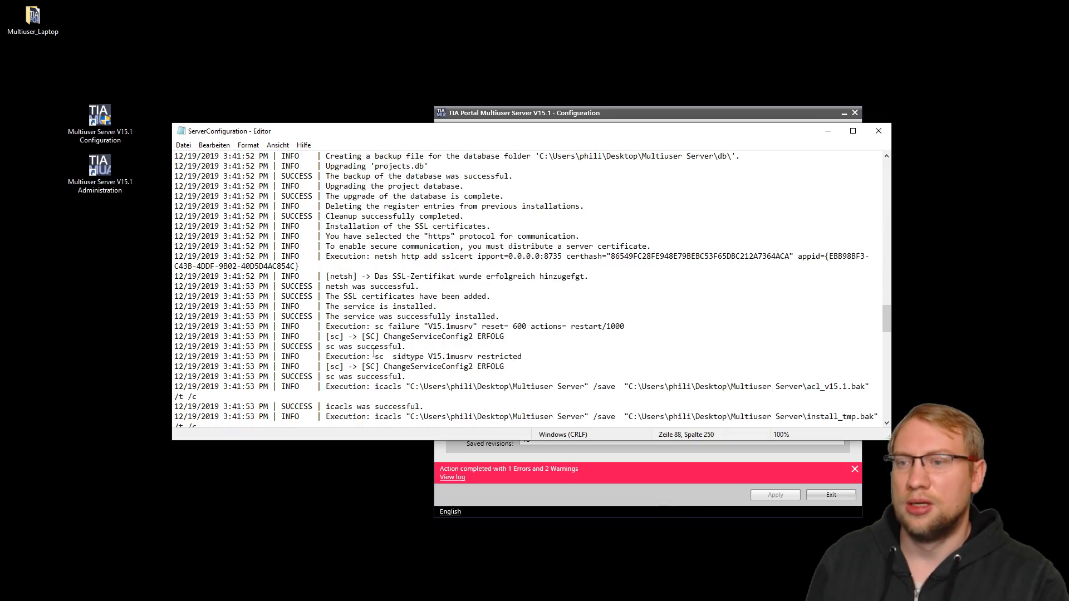
pyautogui.scroll(-6, 368, 368)
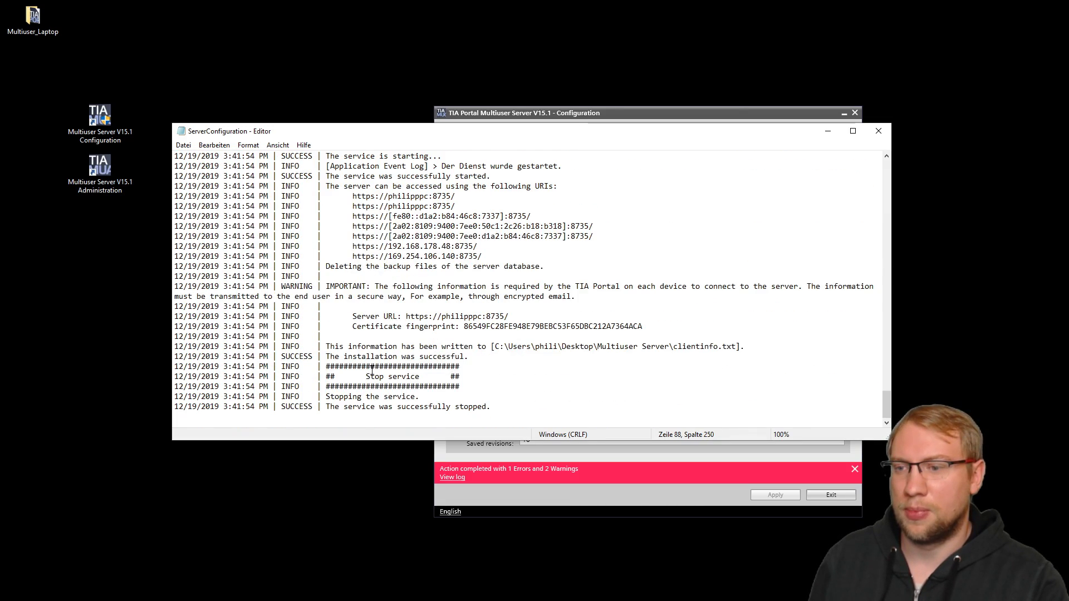
pyautogui.scroll(6, 351, 385)
pyautogui.scroll(10, 345, 390)
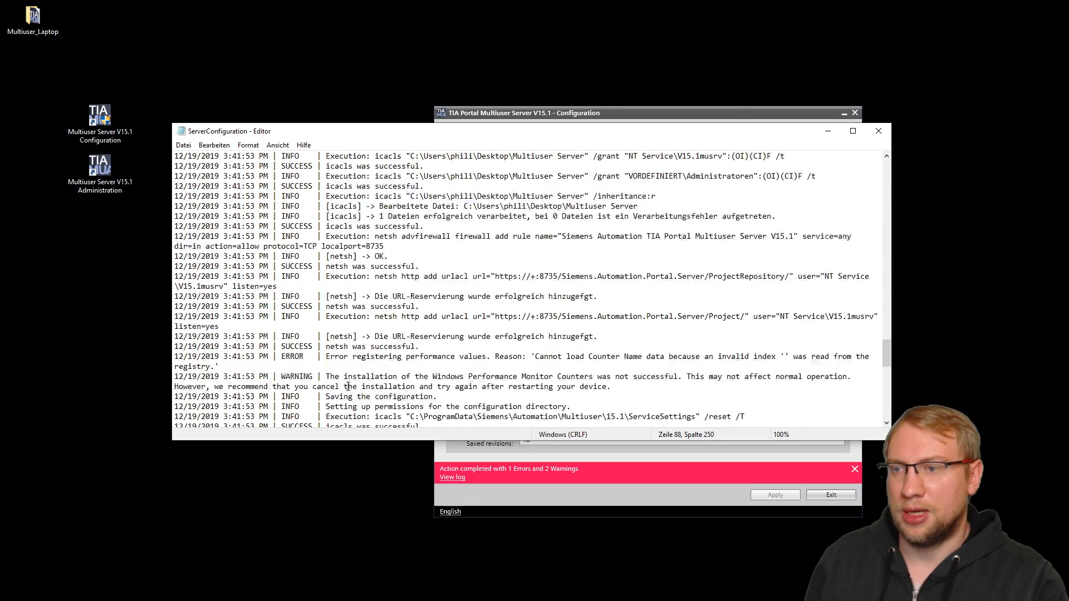
# Step: Highlight the ERROR entry and its performance-values error message in the log
pyautogui.moveTo(291, 384); pyautogui.dragTo(457, 387)
pyautogui.click(428, 386)
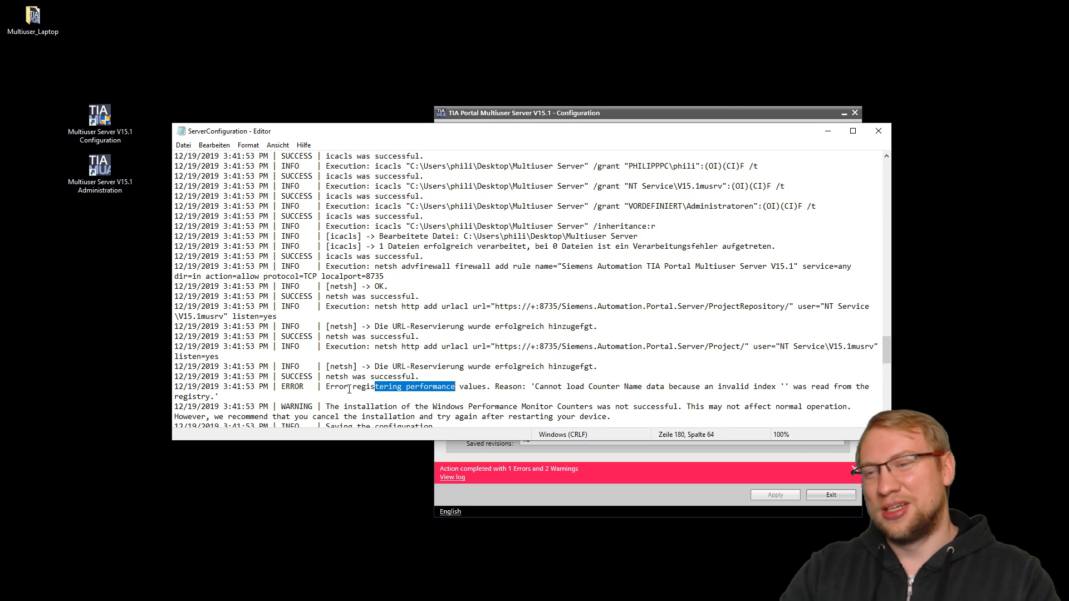
pyautogui.moveTo(347, 389); pyautogui.dragTo(708, 386)
pyautogui.click(708, 385)
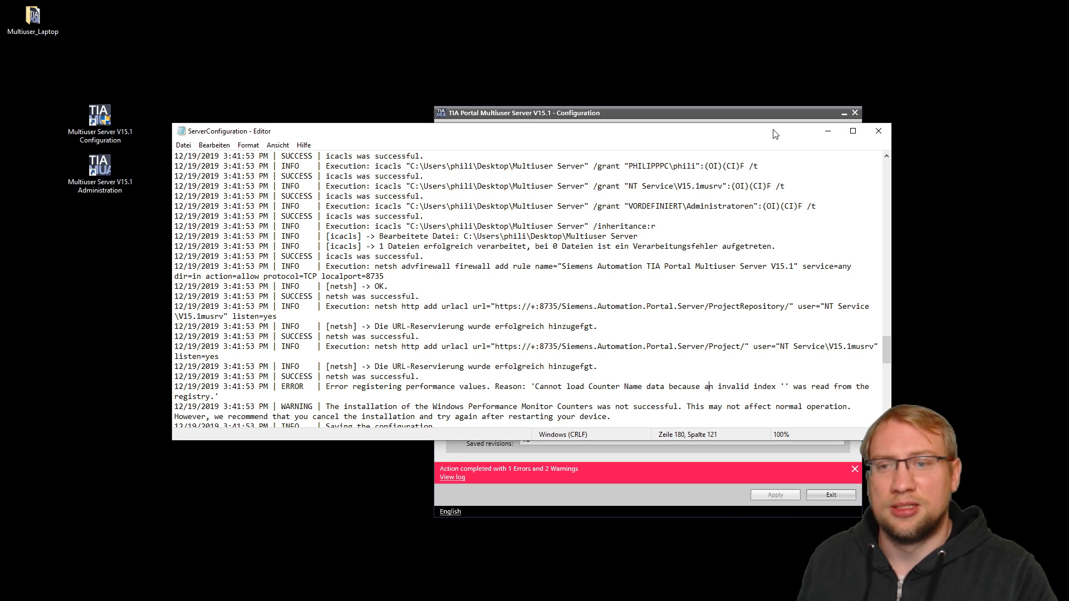
# Step: Highlight the IMPORTANT connection-info warning and select the address on the Server URL line
pyautogui.moveTo(760, 137); pyautogui.dragTo(678, 90)
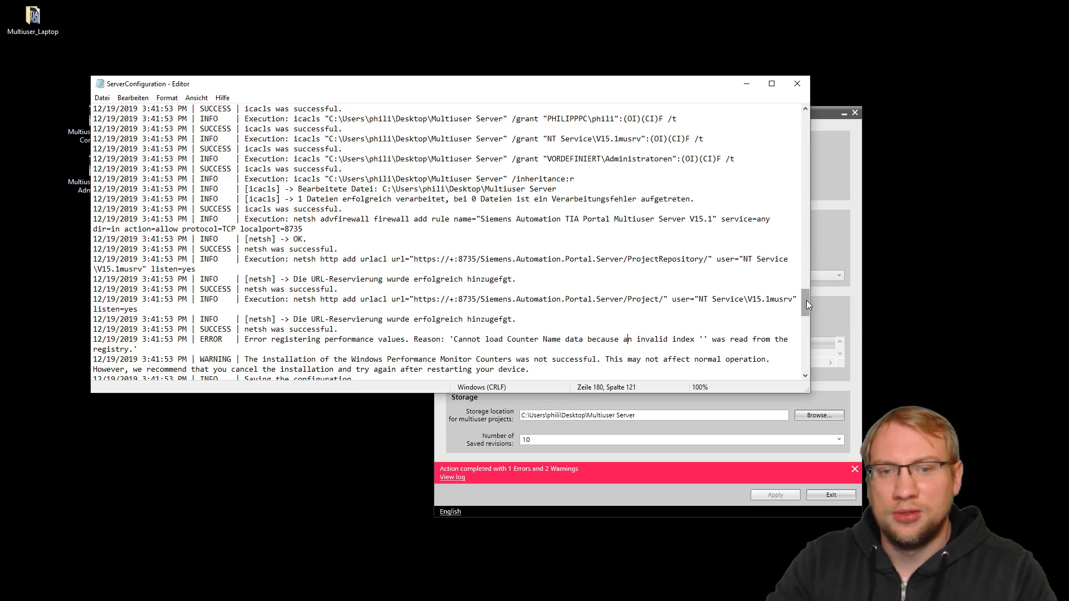
pyautogui.moveTo(807, 302); pyautogui.dragTo(806, 360)
pyautogui.click(311, 257)
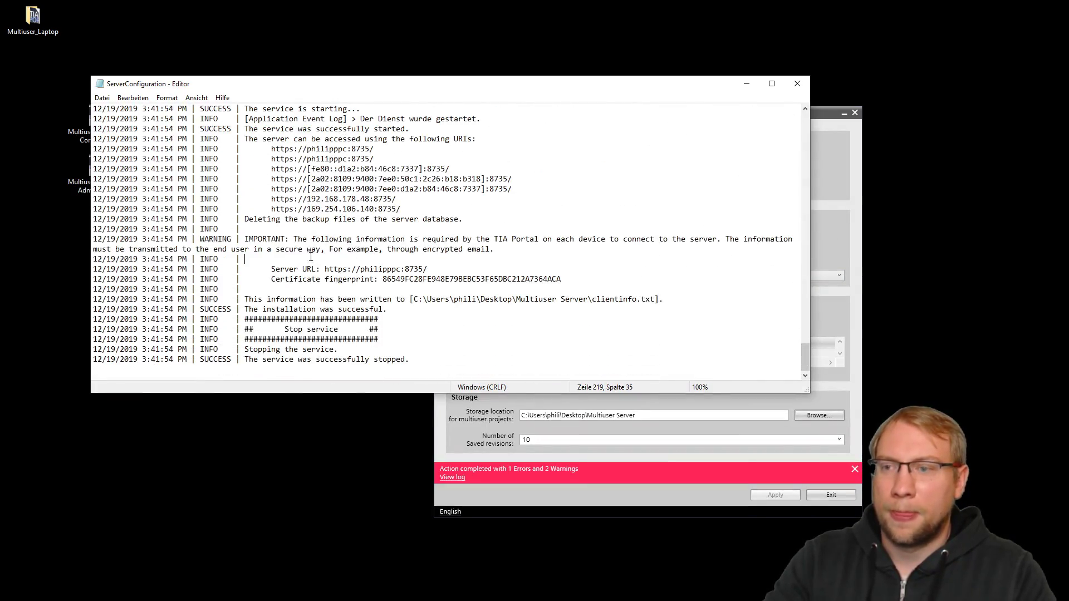
pyautogui.moveTo(247, 240); pyautogui.dragTo(722, 239)
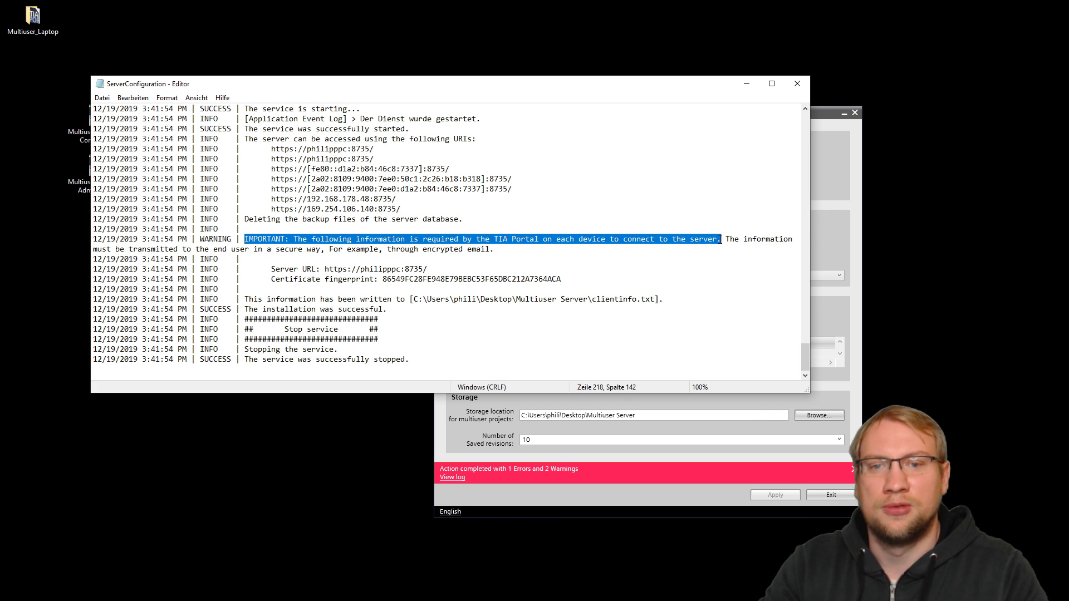
pyautogui.click(271, 269)
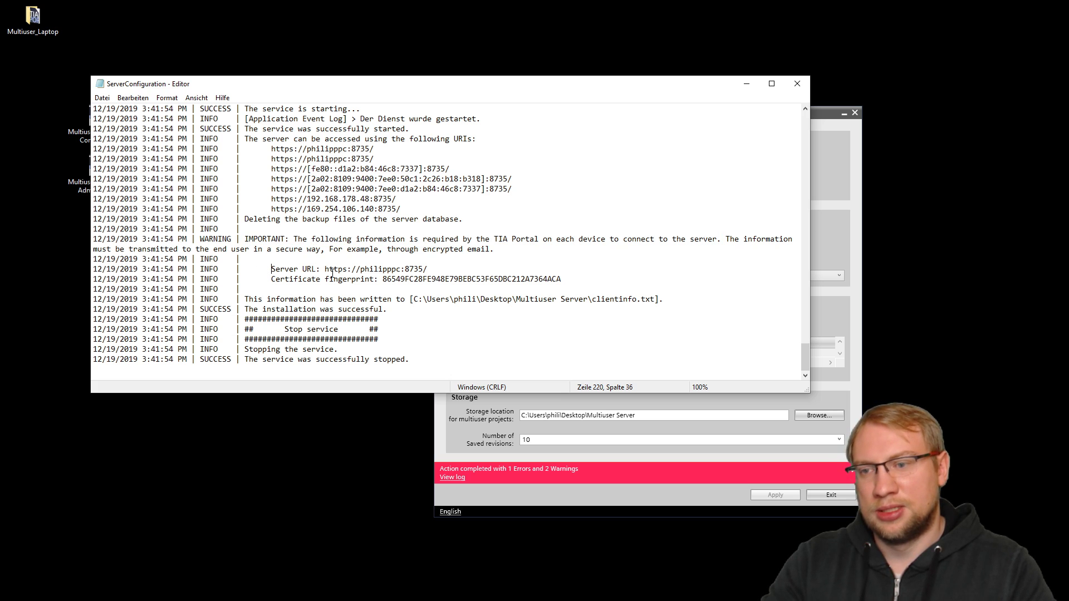
pyautogui.moveTo(448, 267); pyautogui.dragTo(325, 268)
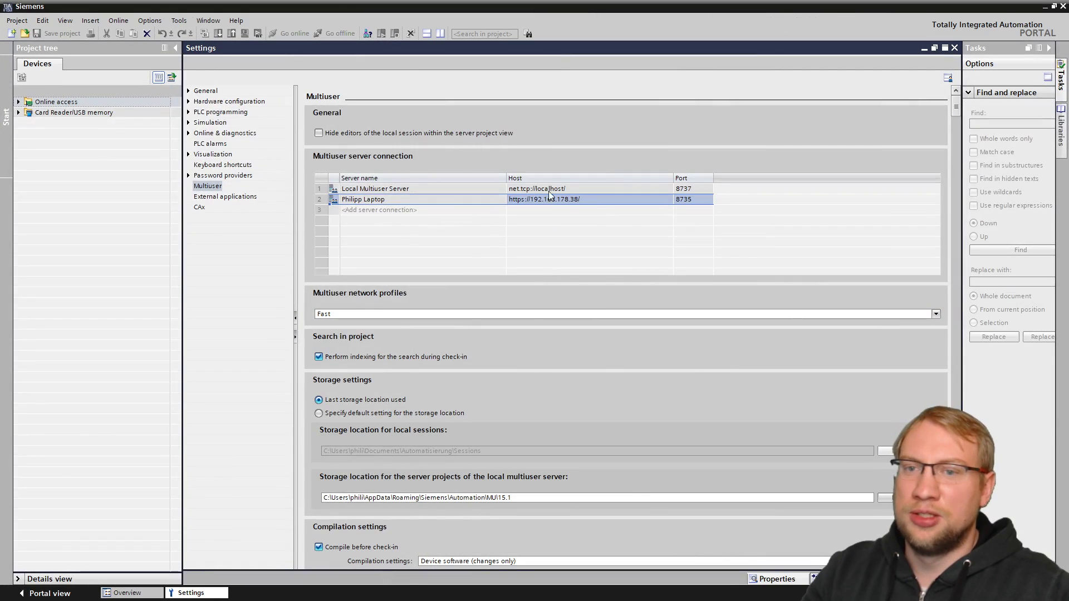
# Step: Add a new multiuser server connection entry with the alias 'This is this PC'
pyautogui.doubleClick(415, 209)
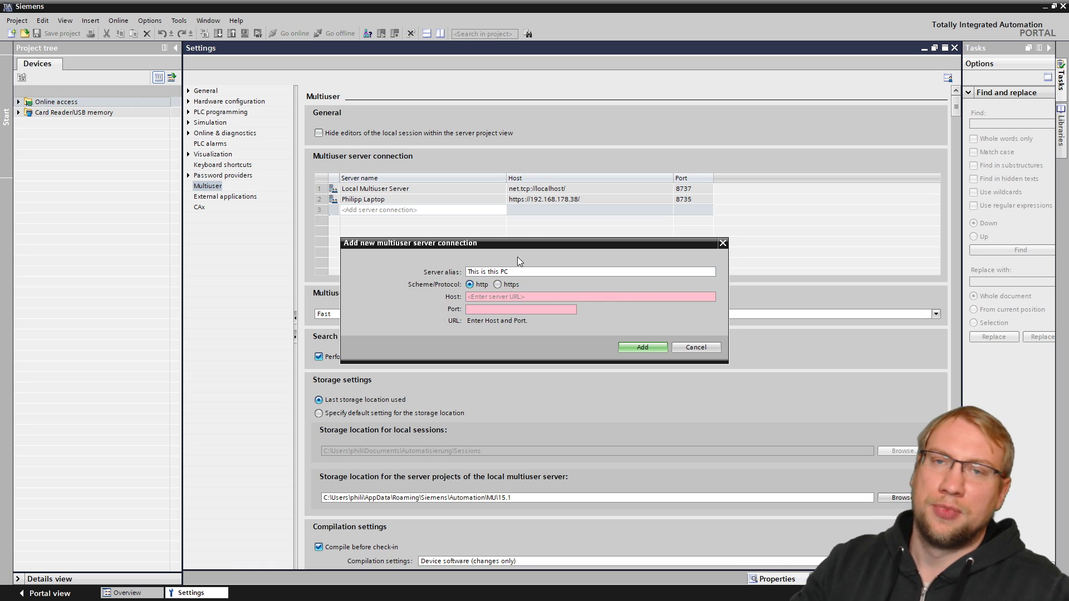
# Step: Set the new connection's protocol to https, matching the log's Server URL
pyautogui.hotkey('alt', 'Tab')
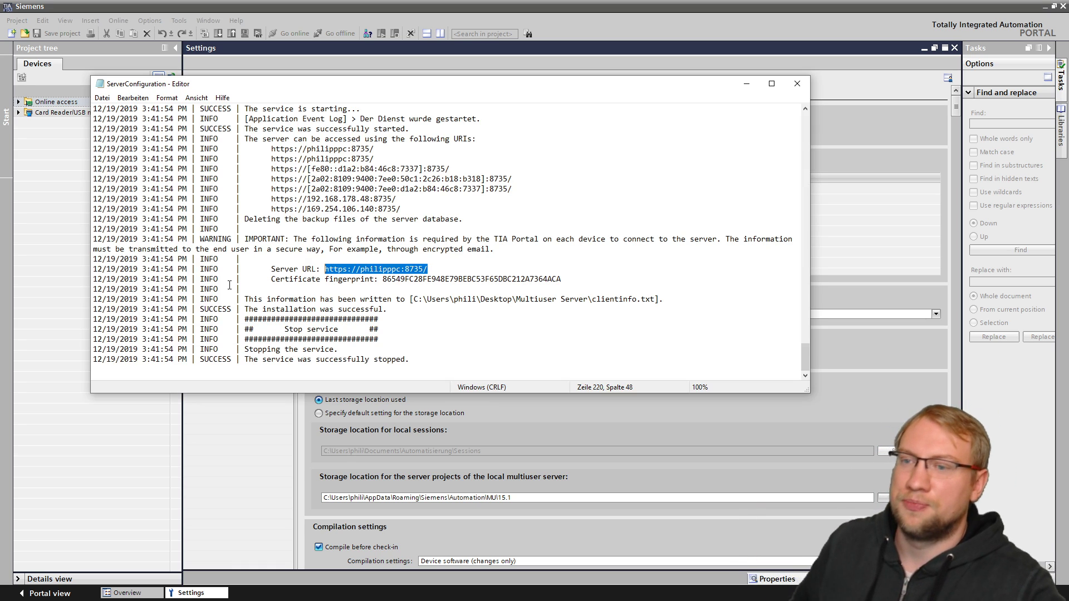
pyautogui.click(340, 264)
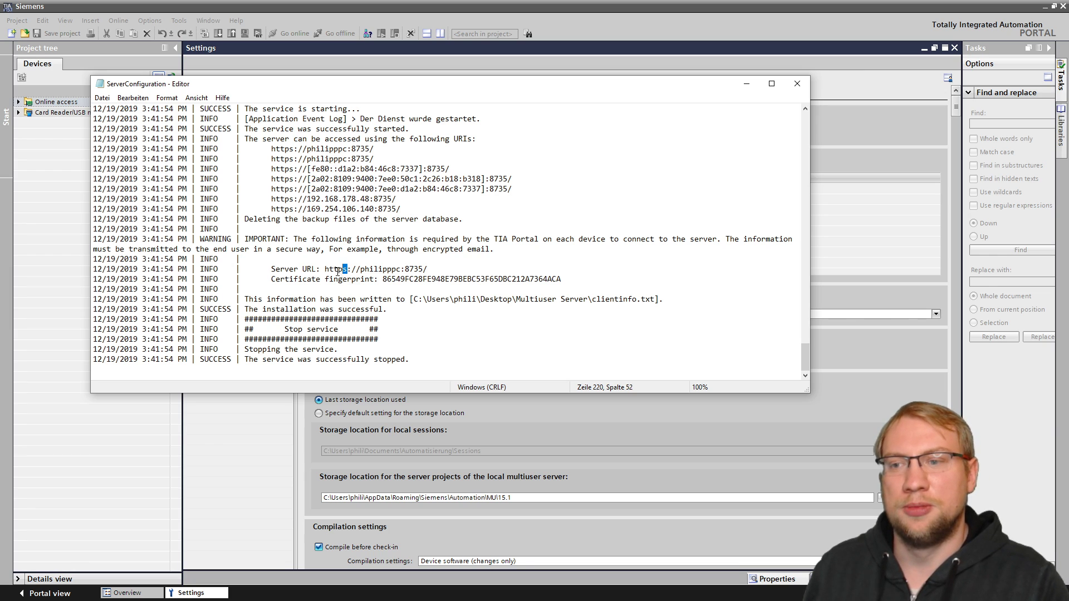
pyautogui.moveTo(337, 271); pyautogui.dragTo(326, 276)
pyautogui.moveTo(449, 90); pyautogui.dragTo(1058, 334)
pyautogui.click(498, 285)
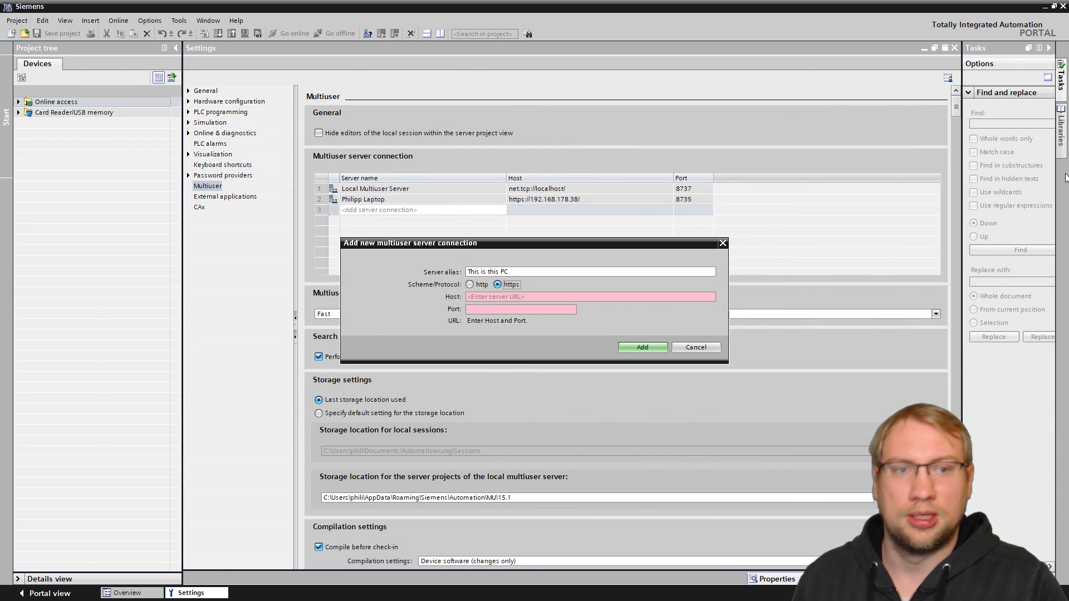
# Step: Copy the host name from the log's Server URL into the Host field
pyautogui.moveTo(1065, 177); pyautogui.dragTo(530, 144)
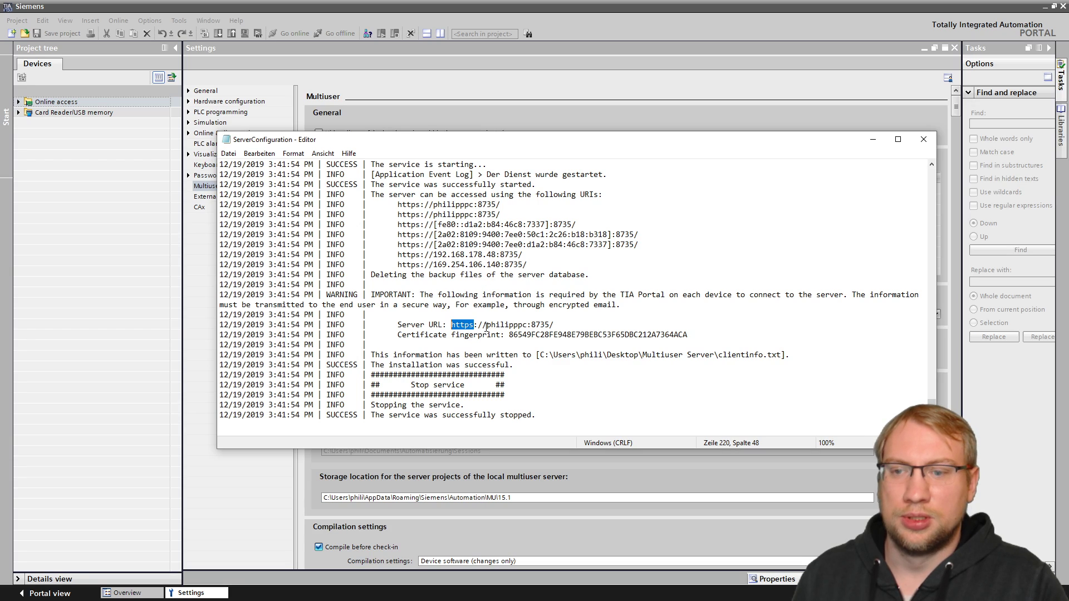
pyautogui.moveTo(486, 326); pyautogui.dragTo(527, 326)
pyautogui.hotkey('ctrl', 'c')
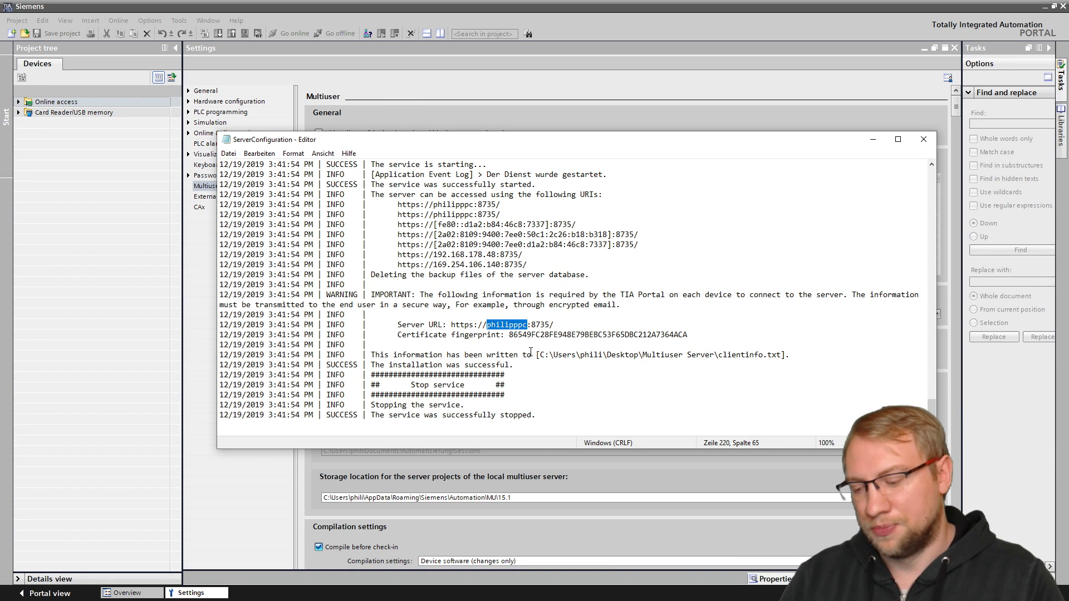
pyautogui.moveTo(538, 139); pyautogui.dragTo(1068, 147)
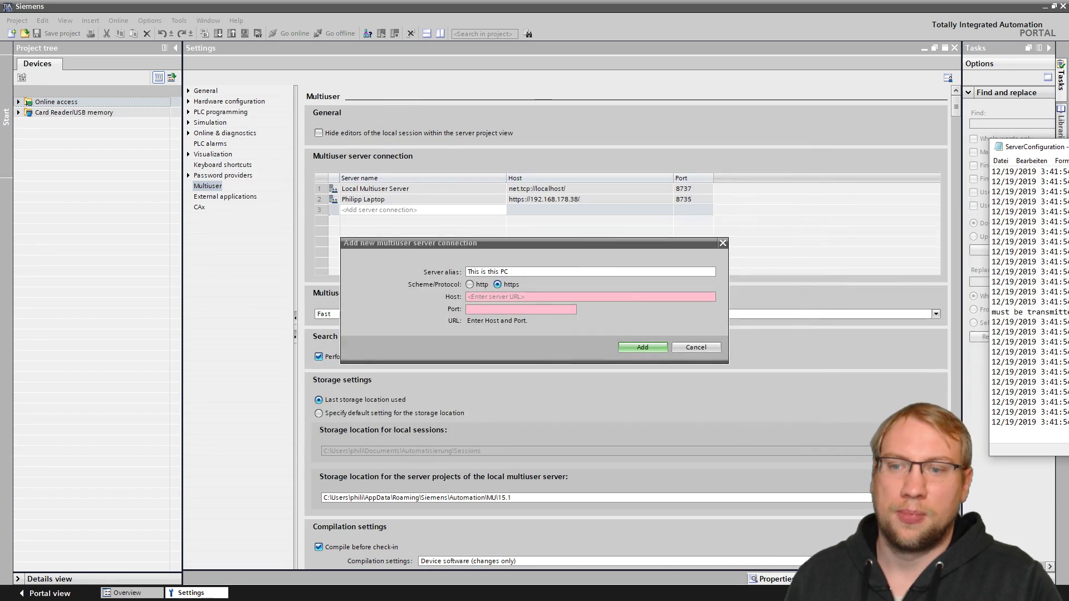
pyautogui.click(609, 300)
pyautogui.hotkey('ctrl', 'v')
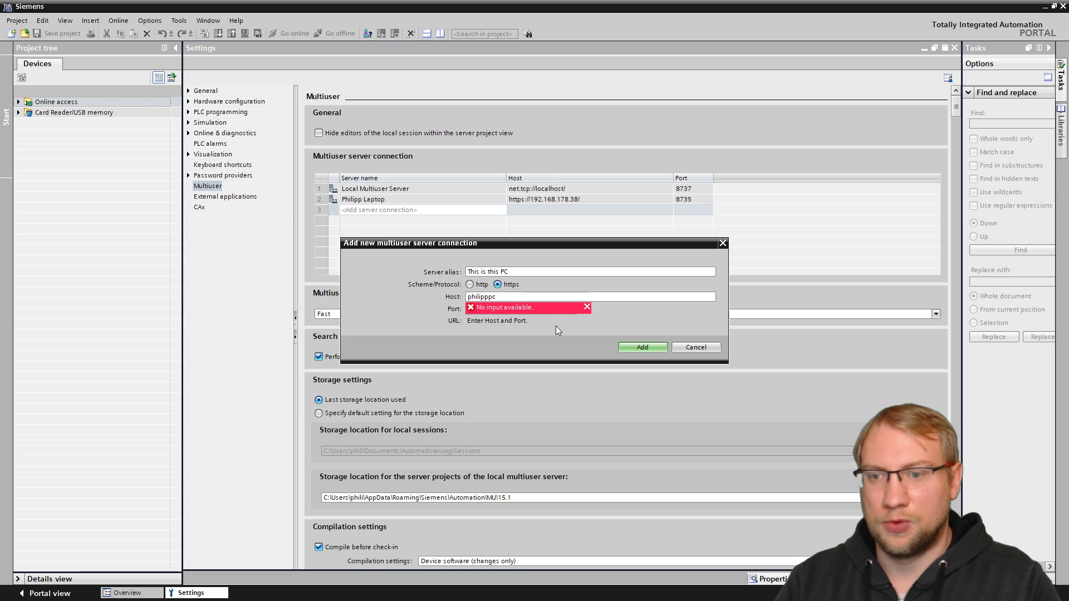
pyautogui.click(526, 310)
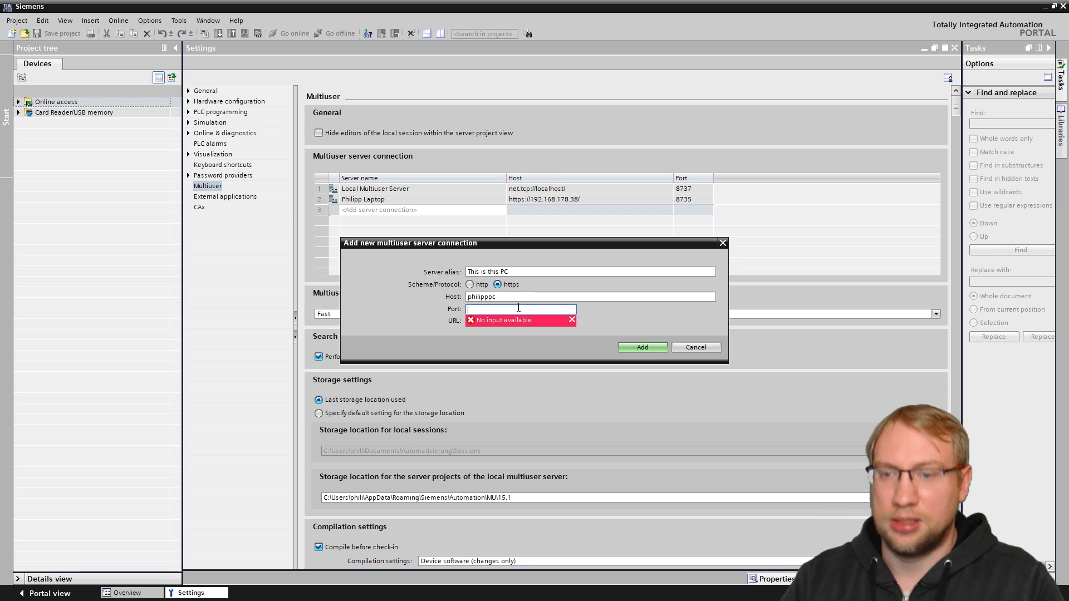
# Step: Enter port 8735 from the Server URL and add the connection
pyautogui.hotkey('alt', 'Tab')
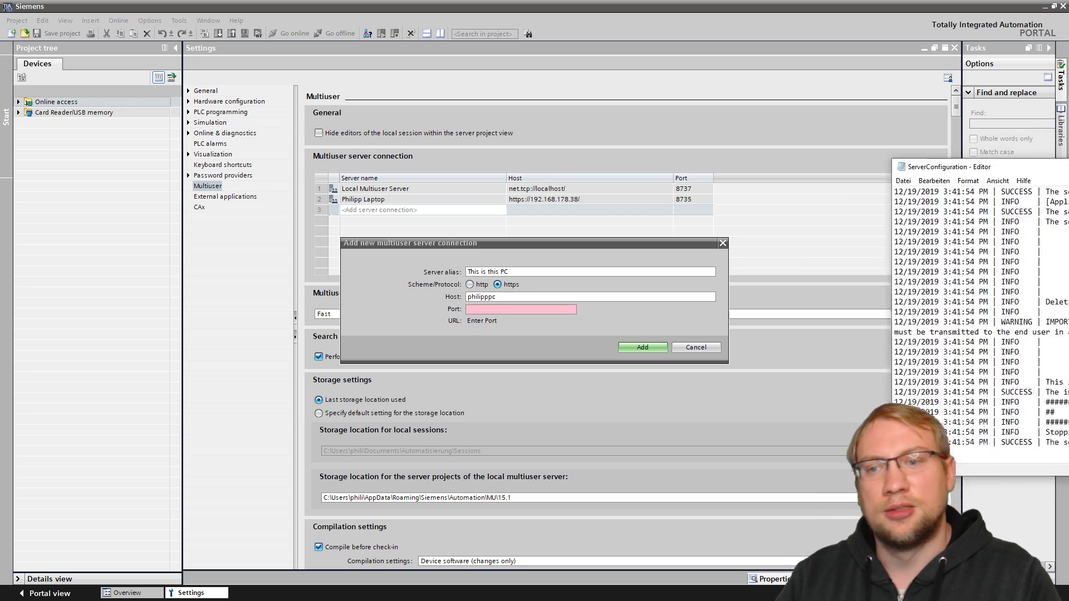
pyautogui.moveTo(947, 231); pyautogui.dragTo(268, 88)
pyautogui.moveTo(499, 274); pyautogui.dragTo(505, 274)
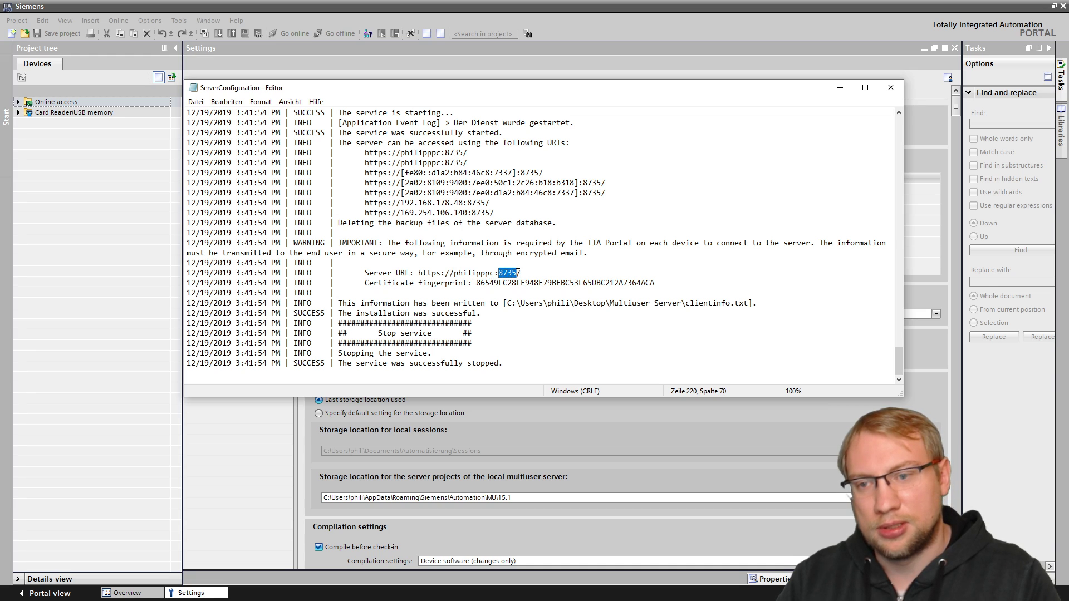
pyautogui.hotkey('alt', 'Tab')
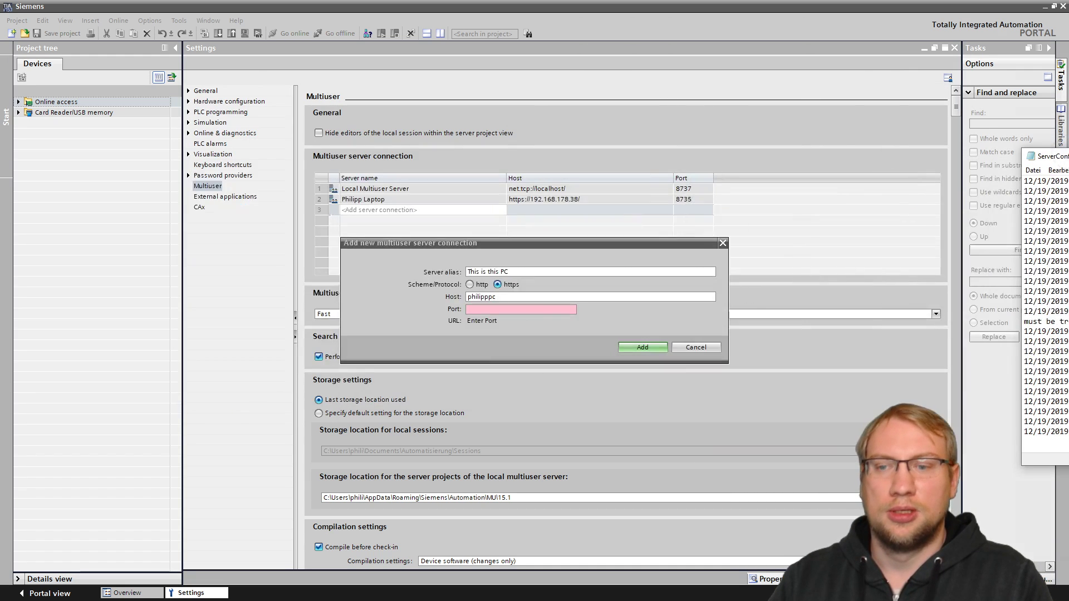
pyautogui.click(642, 348)
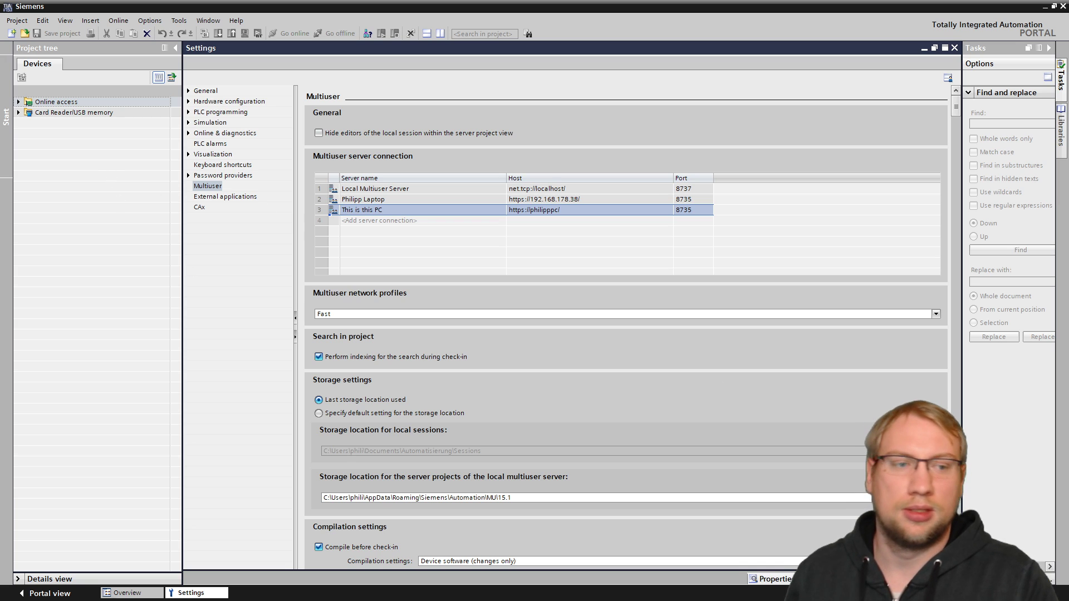
# Step: Go over the certificate fingerprint, Server URL and host name in the log
pyautogui.hotkey('alt', 'Tab')
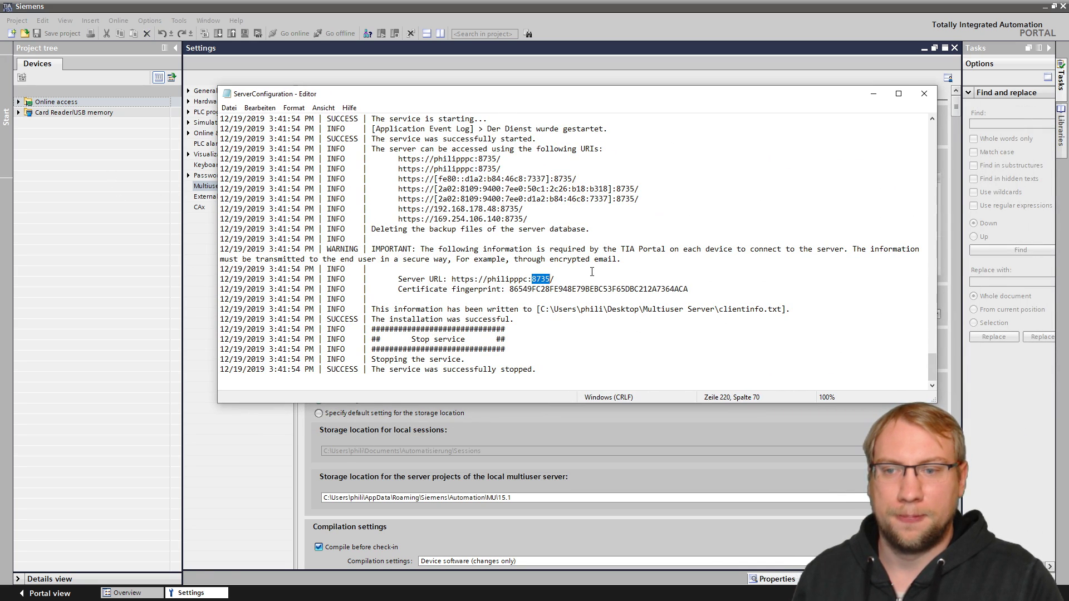
pyautogui.doubleClick(557, 290)
pyautogui.press('Up')
pyautogui.press('Up')
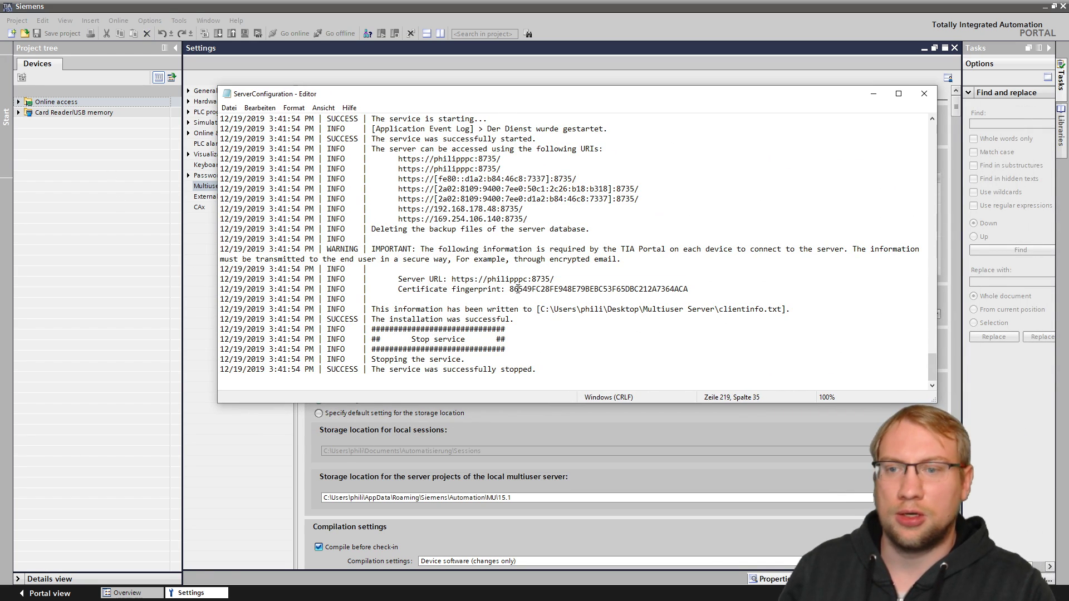
pyautogui.moveTo(403, 279); pyautogui.dragTo(577, 280)
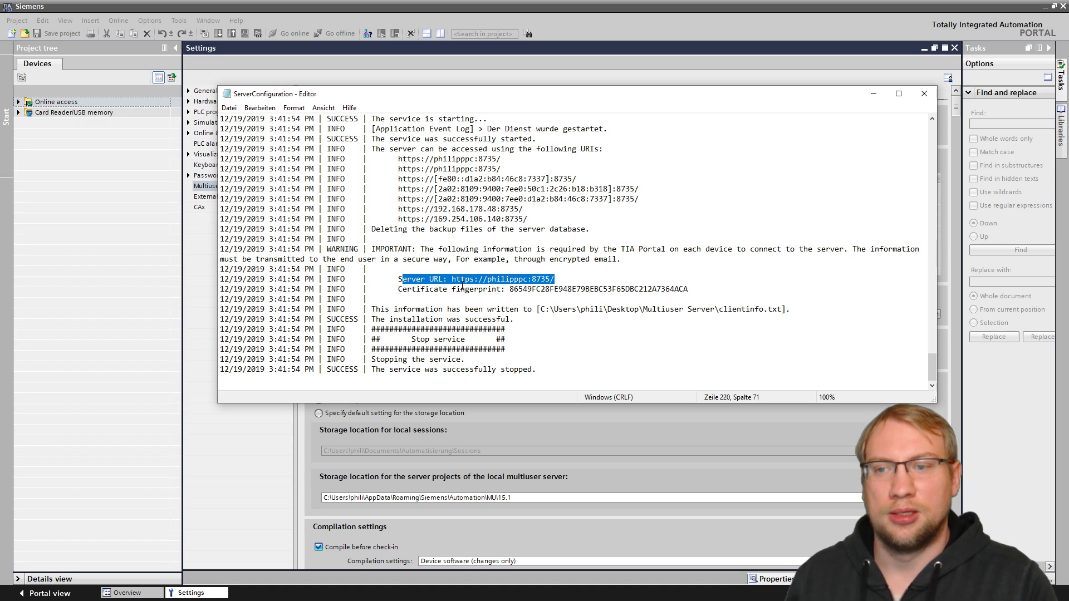
pyautogui.doubleClick(462, 277)
pyautogui.click(506, 279)
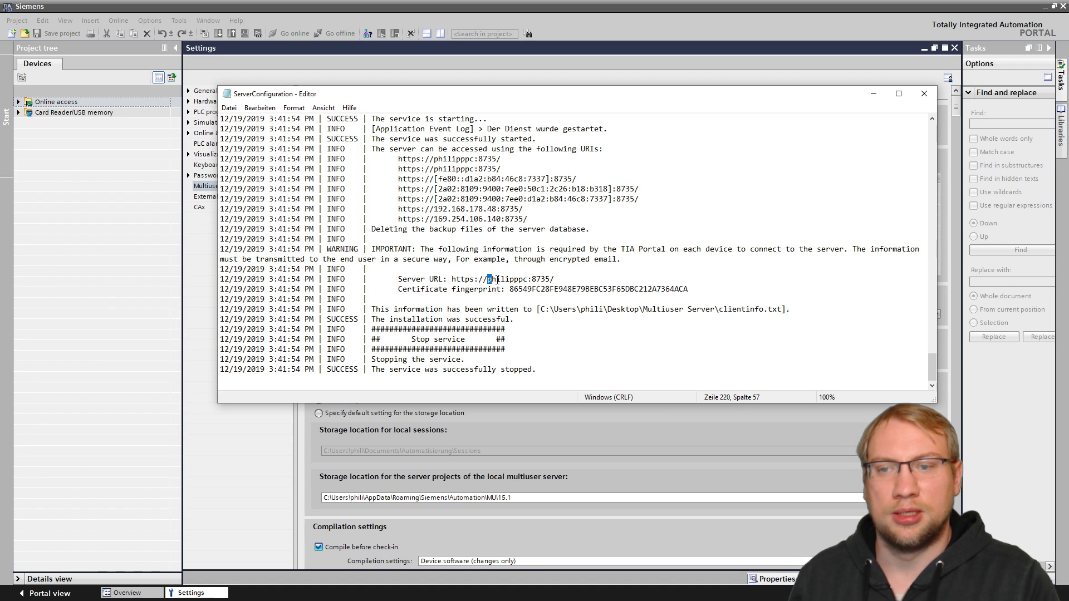
pyautogui.moveTo(497, 280); pyautogui.dragTo(527, 283)
# Step: Check the port and the list of reachable server addresses, then minimize the log
pyautogui.moveTo(577, 89); pyautogui.dragTo(590, 227)
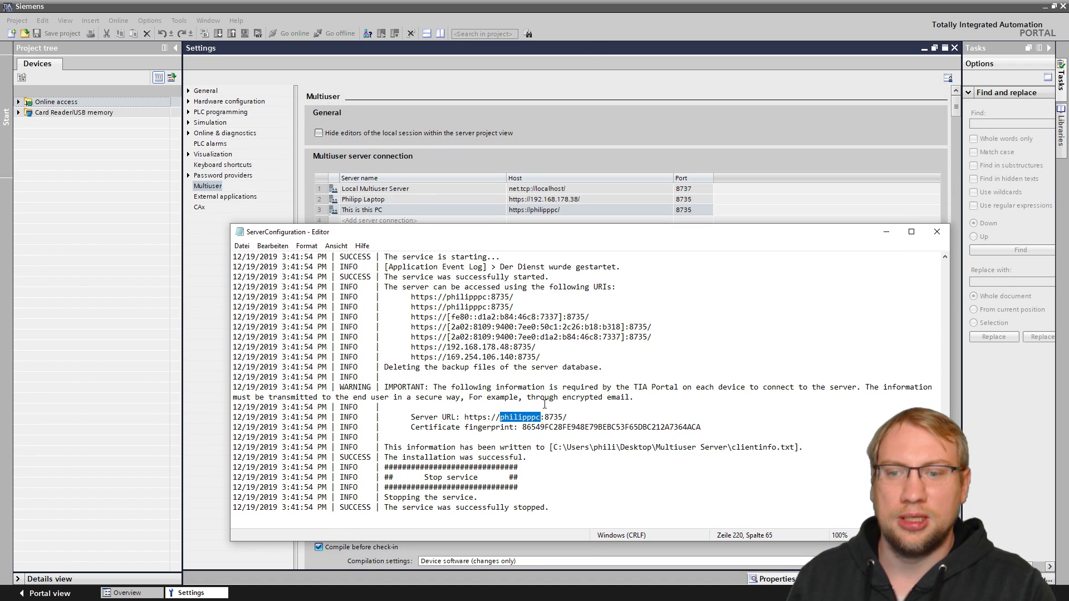
pyautogui.moveTo(545, 419); pyautogui.dragTo(560, 418)
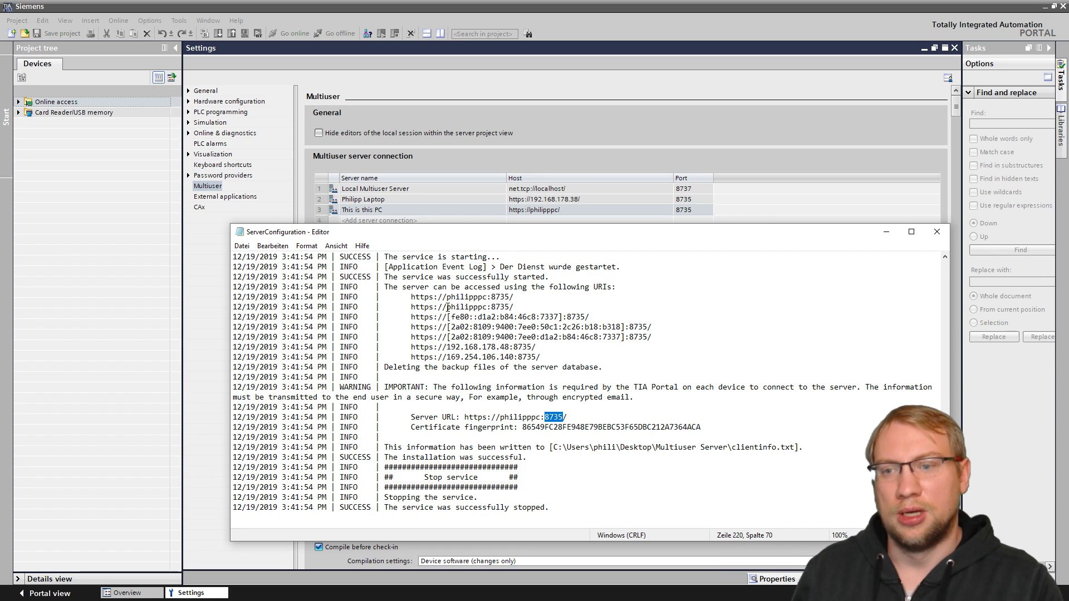
pyautogui.moveTo(411, 287); pyautogui.dragTo(547, 356)
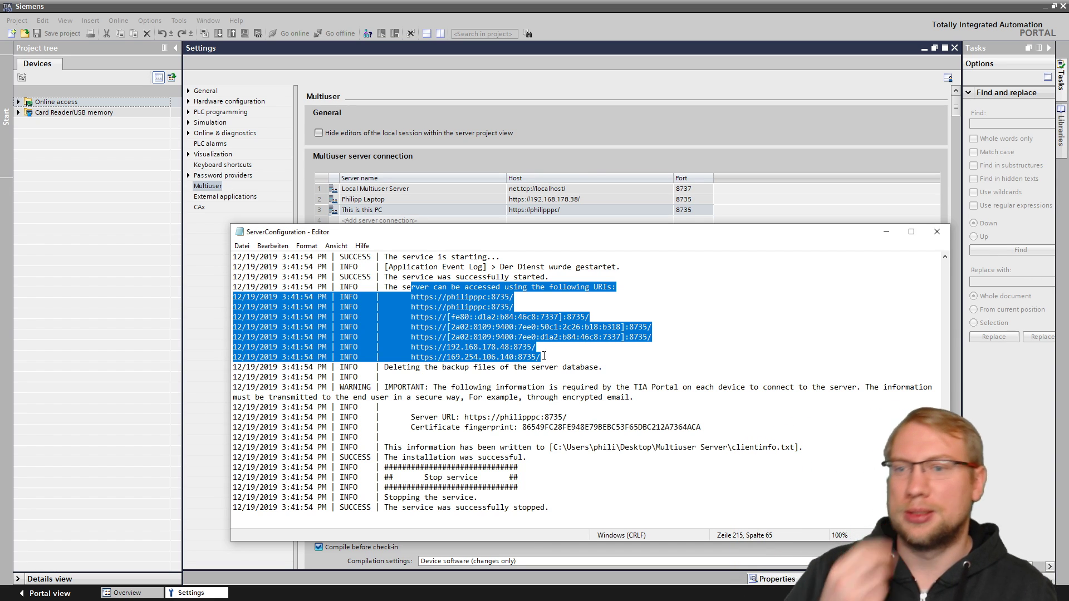
pyautogui.click(545, 356)
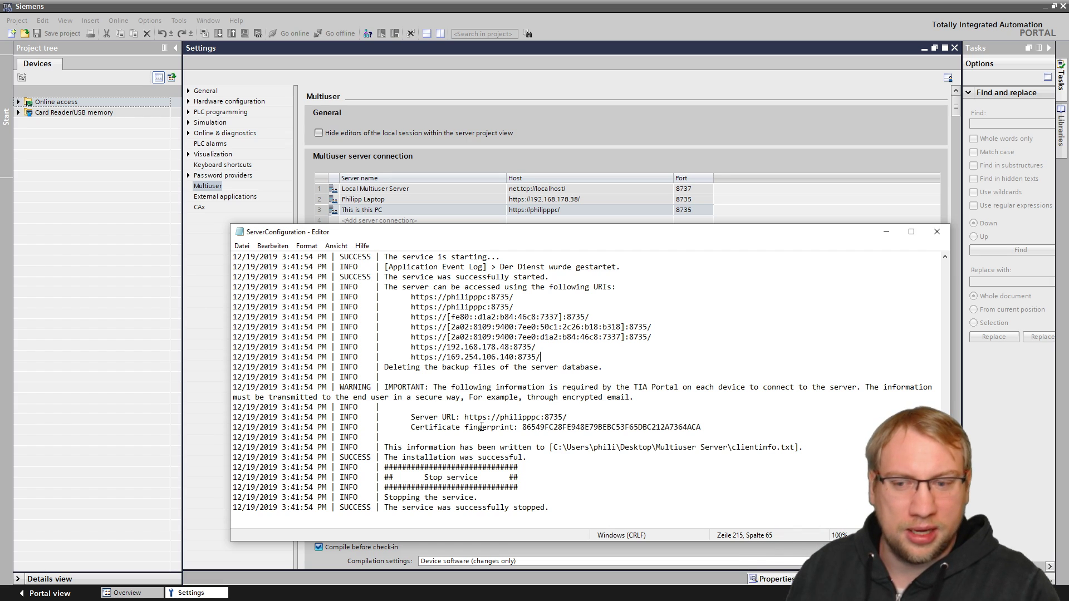
pyautogui.moveTo(482, 417); pyautogui.dragTo(630, 415)
pyautogui.click(886, 231)
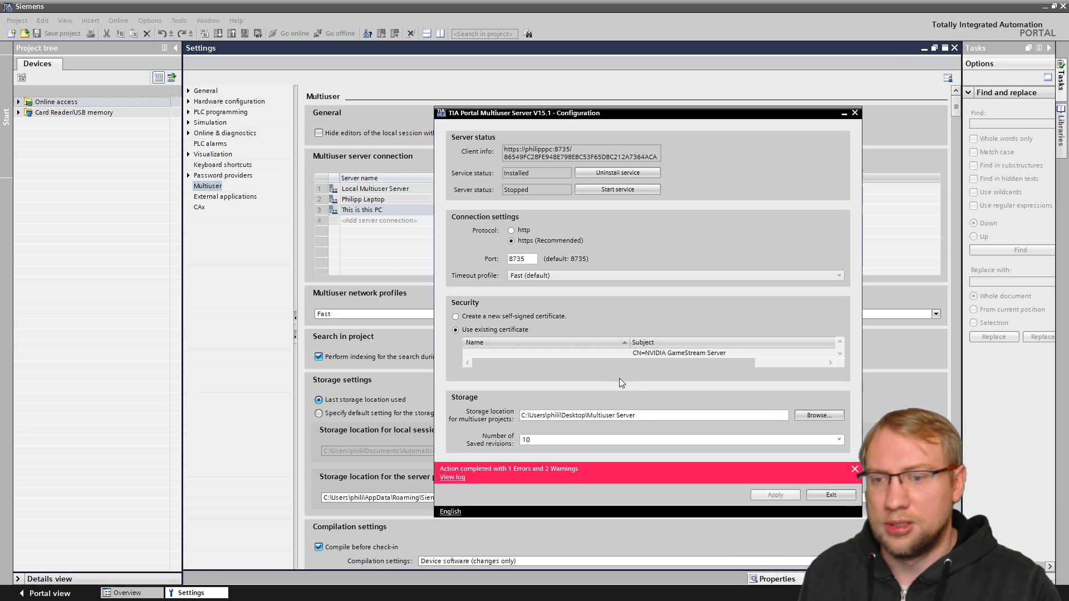
# Step: Check the client info host and port, start the multiuser server service, and close the configuration window
pyautogui.click(855, 471)
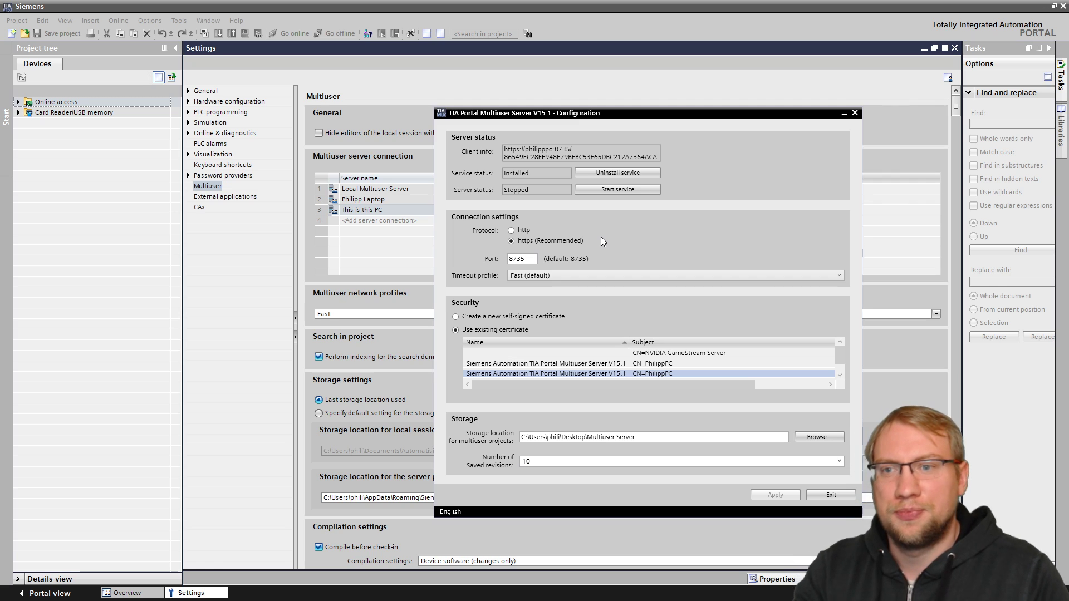
pyautogui.moveTo(509, 151); pyautogui.dragTo(582, 160)
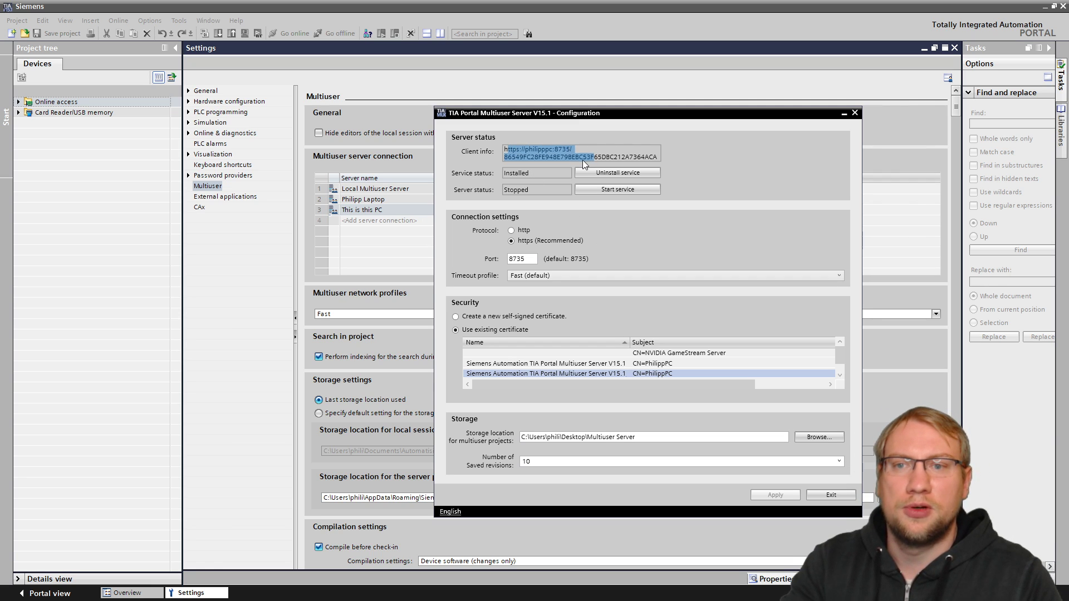
pyautogui.click(513, 147)
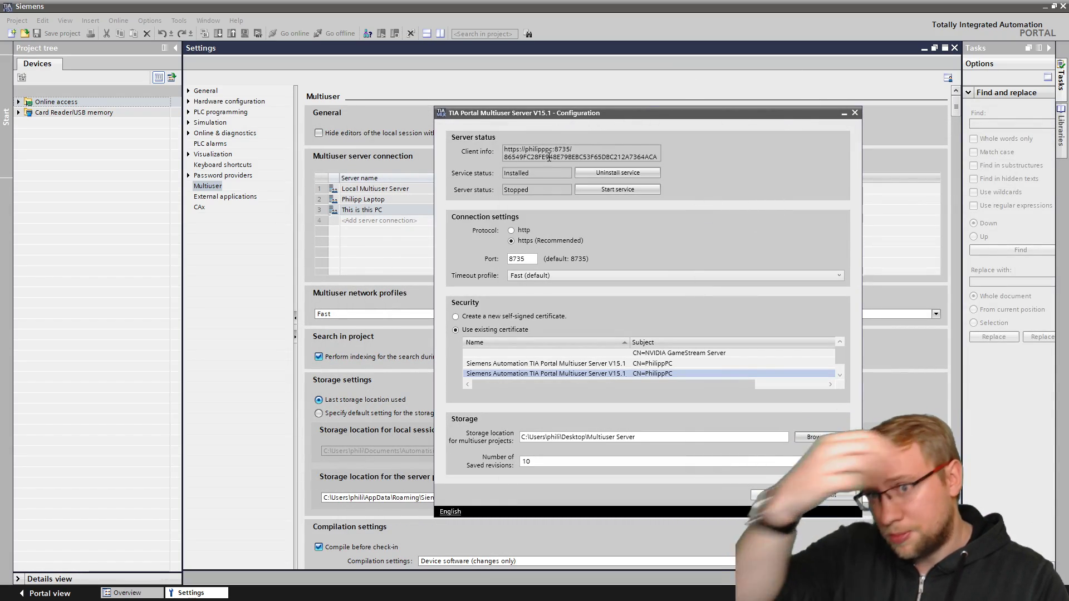
pyautogui.moveTo(572, 149); pyautogui.dragTo(514, 151)
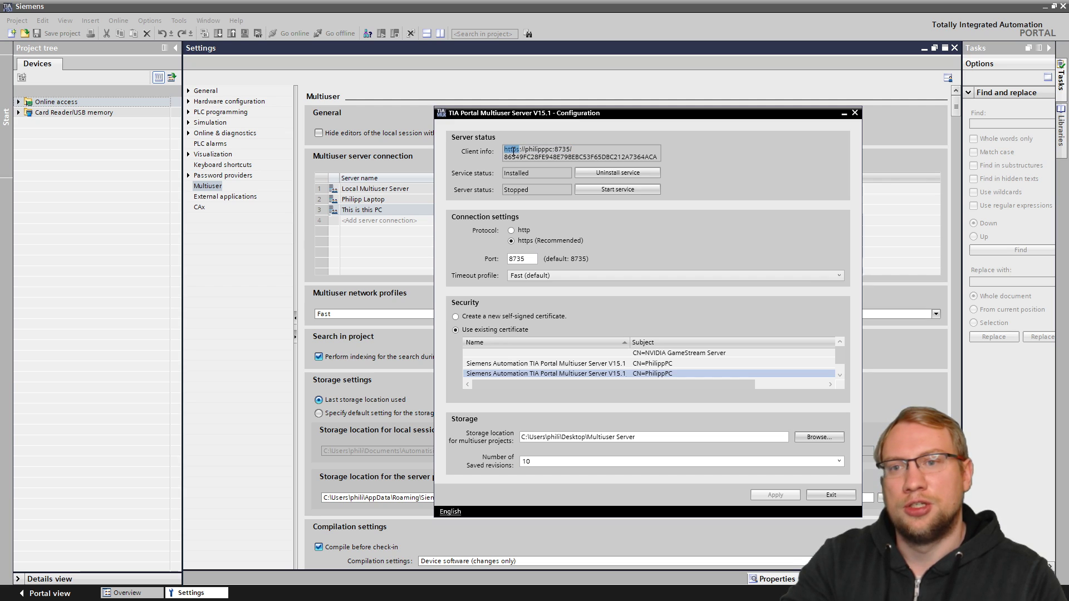
pyautogui.doubleClick(542, 150)
pyautogui.doubleClick(564, 149)
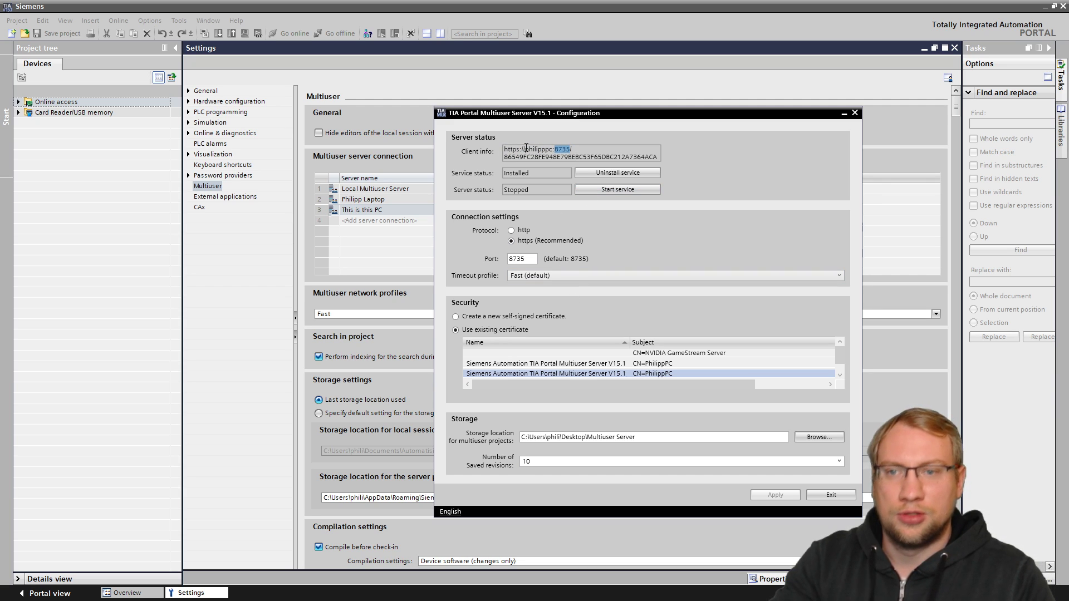
pyautogui.doubleClick(544, 151)
pyautogui.doubleClick(562, 149)
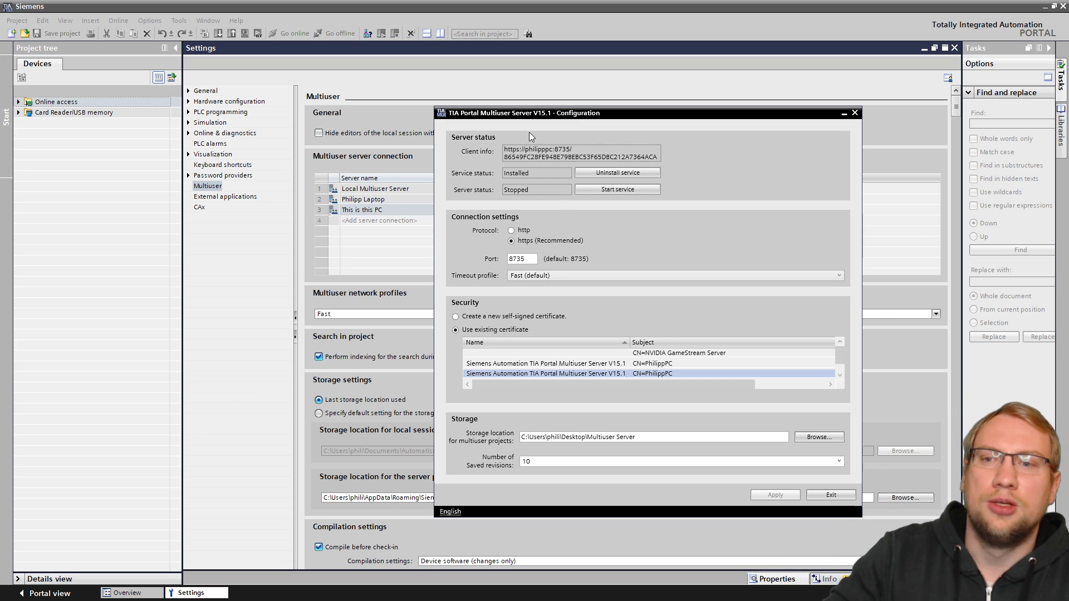
pyautogui.click(632, 188)
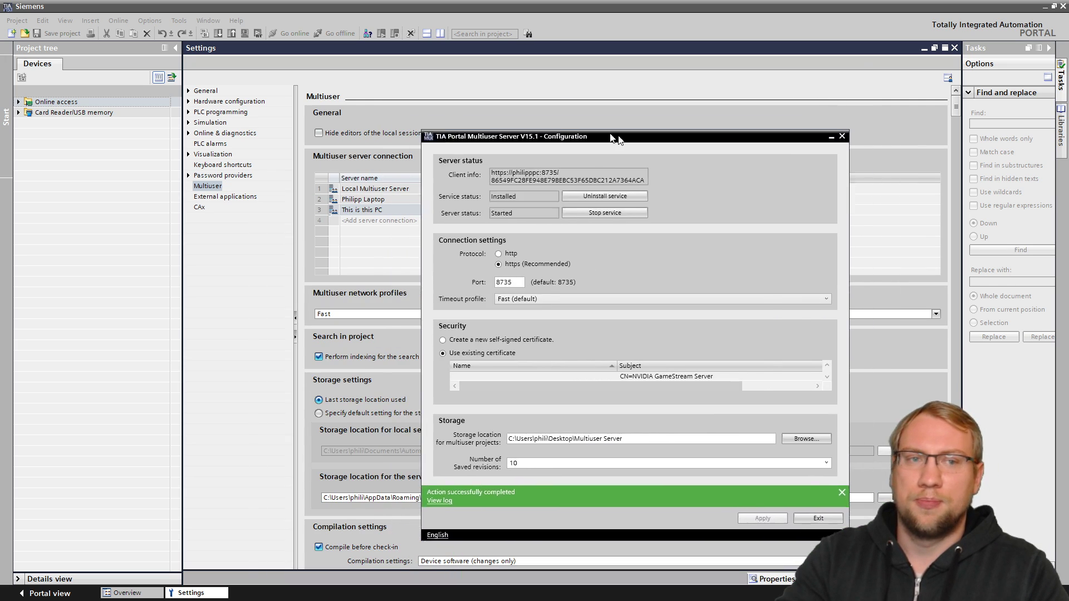
pyautogui.hotkey('alt', 'F4')
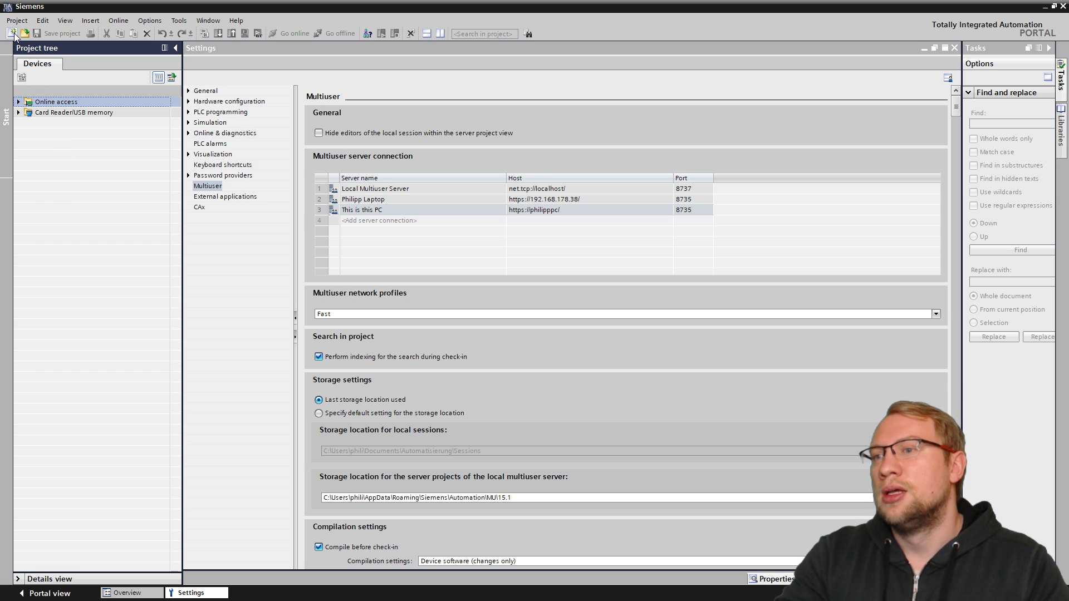
# Step: Create a new project named 'Test'
pyautogui.click(12, 33)
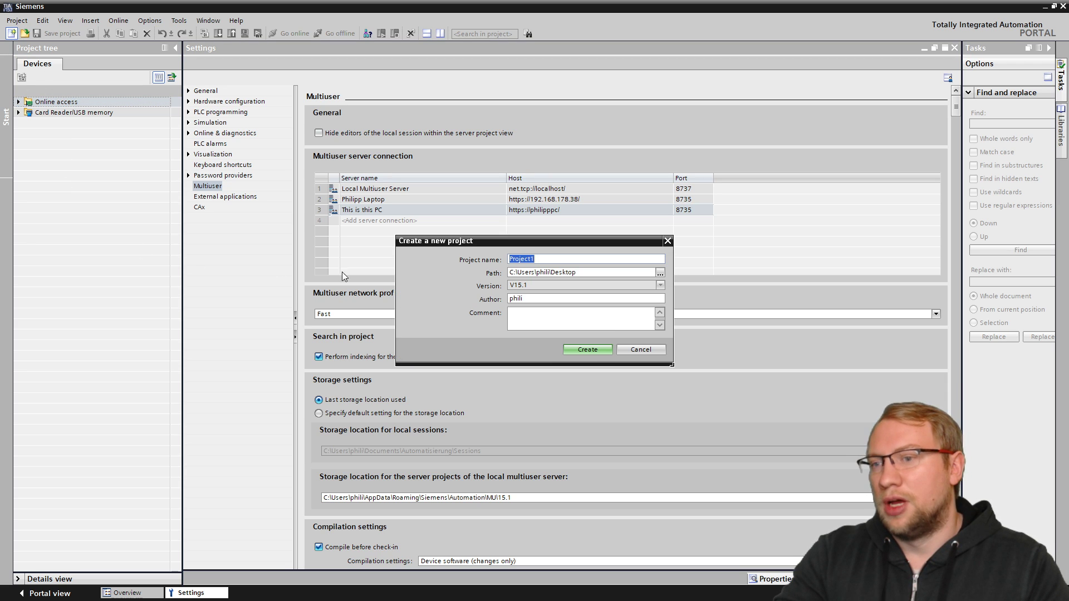
pyautogui.write('Test')
pyautogui.click(597, 352)
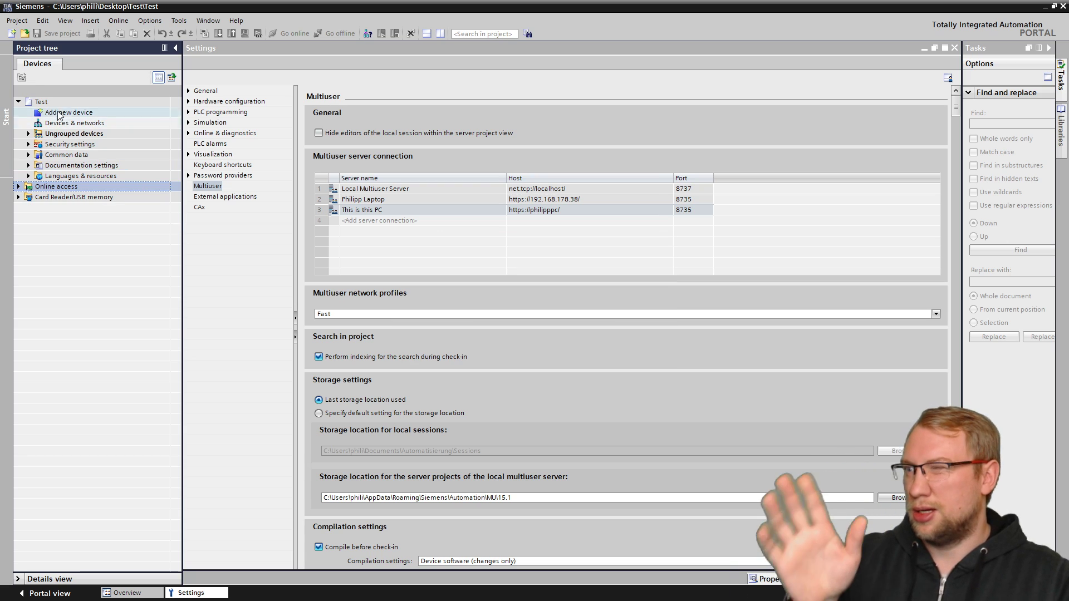
pyautogui.click(53, 105)
pyautogui.click(52, 105)
pyautogui.rightClick(52, 108)
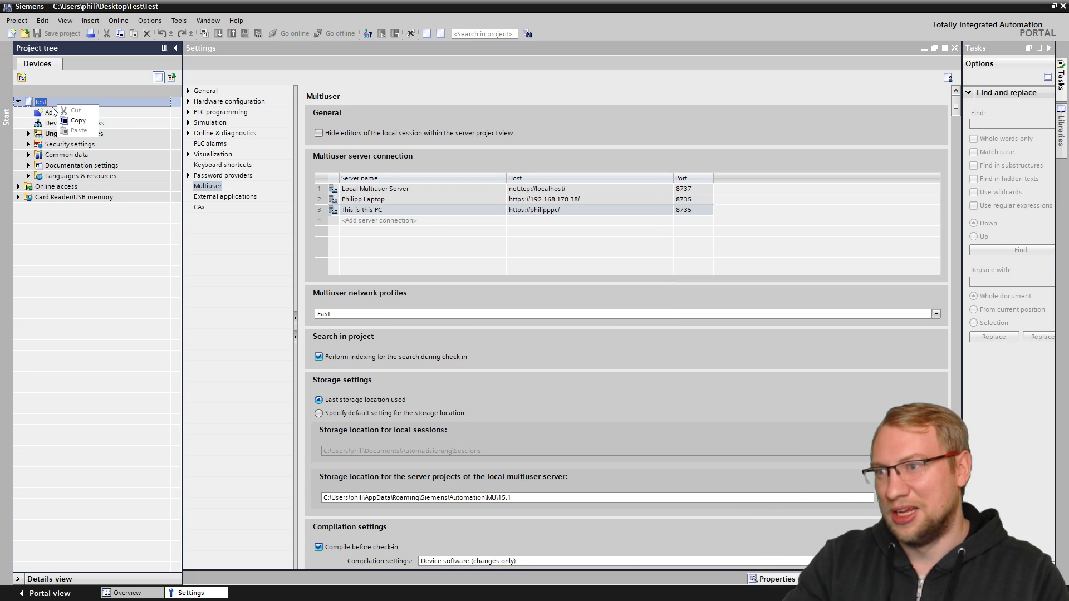
pyautogui.click(39, 105)
# Step: Open Manage multiuser server projects from the Project > Multiuser menu
pyautogui.click(18, 22)
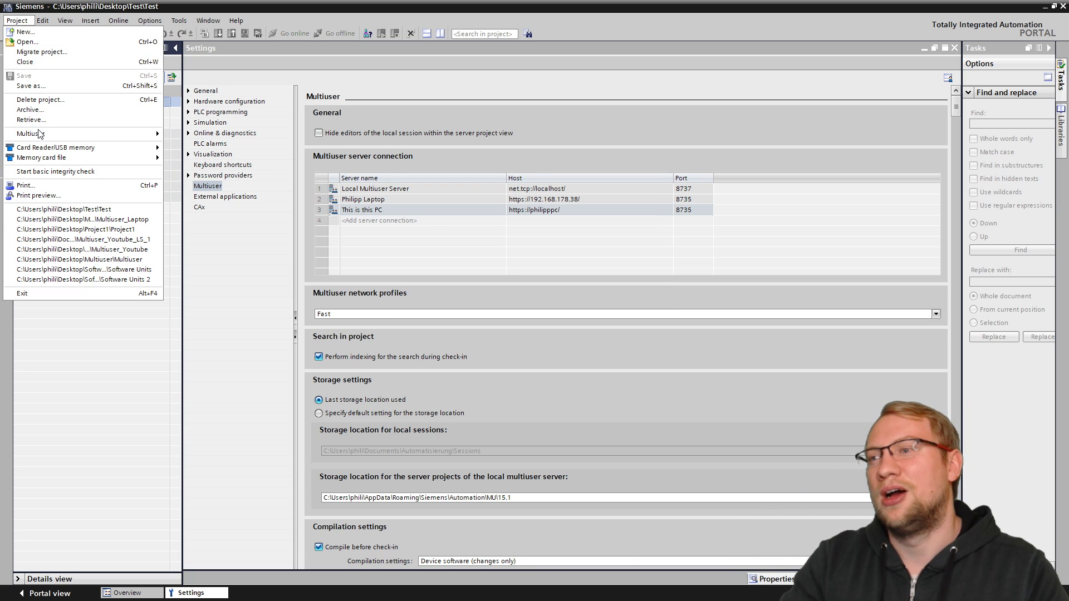
pyautogui.moveTo(40, 135)
pyautogui.click(230, 134)
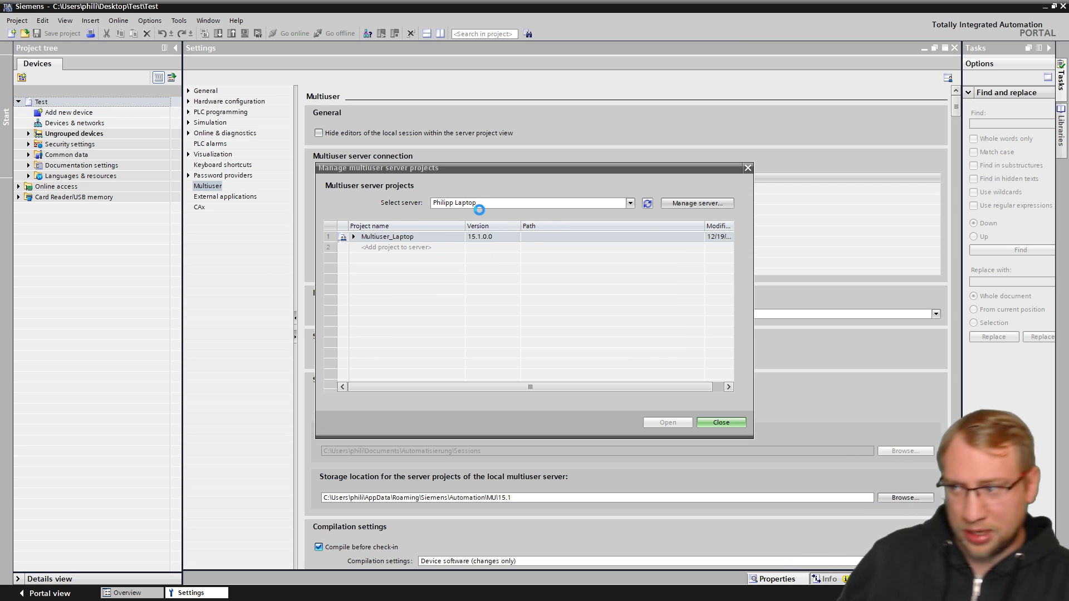
# Step: Select the 'This is this PC' server and accept its certificate
pyautogui.click(576, 202)
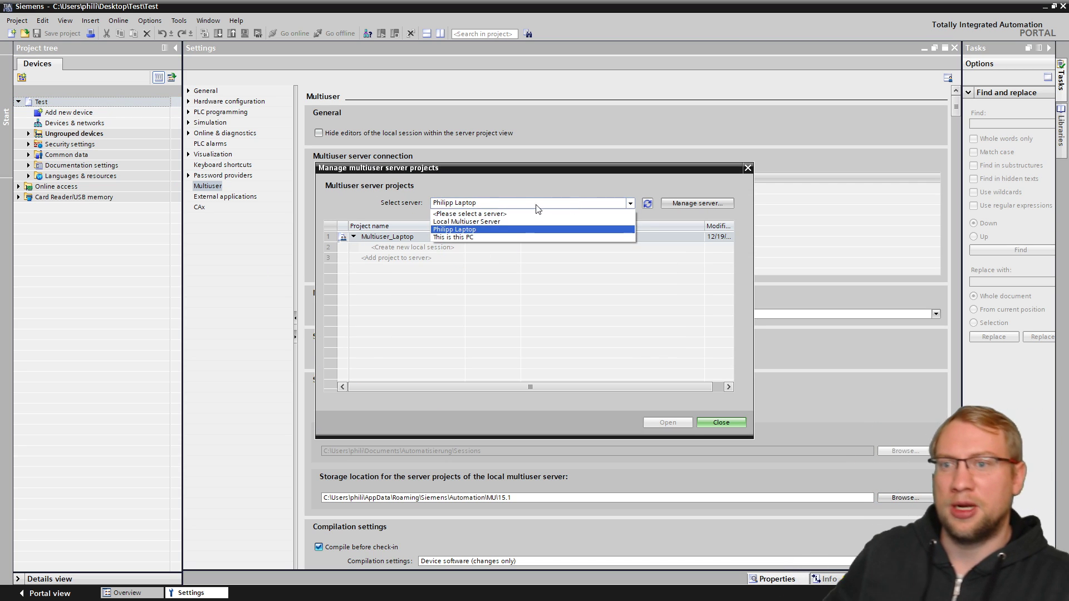
pyautogui.click(467, 239)
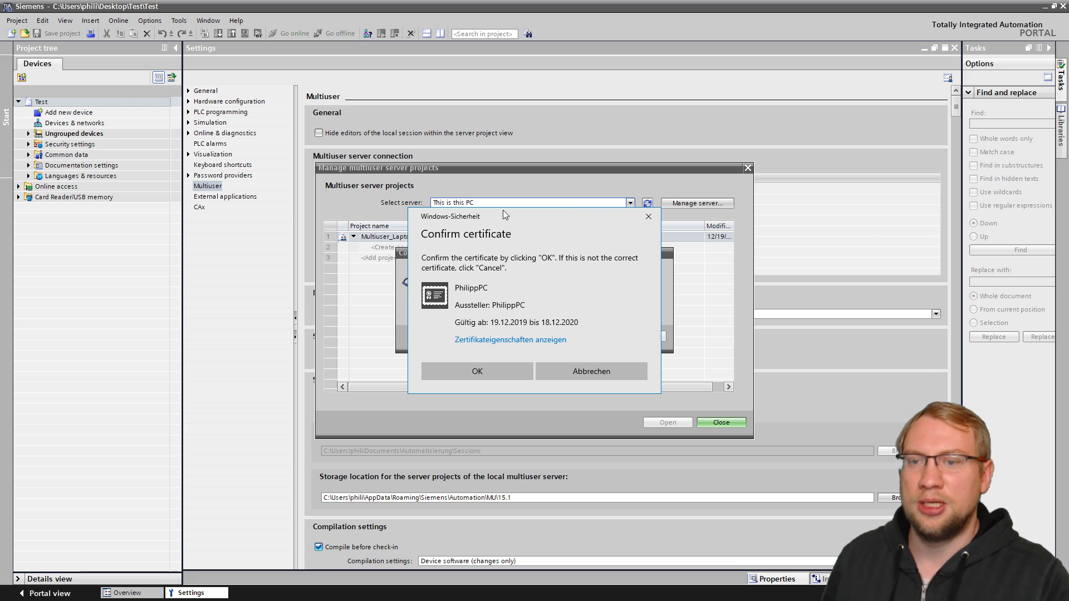
pyautogui.moveTo(524, 216)
pyautogui.mouseDown()
pyautogui.moveTo(554, 206)
pyautogui.moveTo(540, 221)
pyautogui.mouseUp()
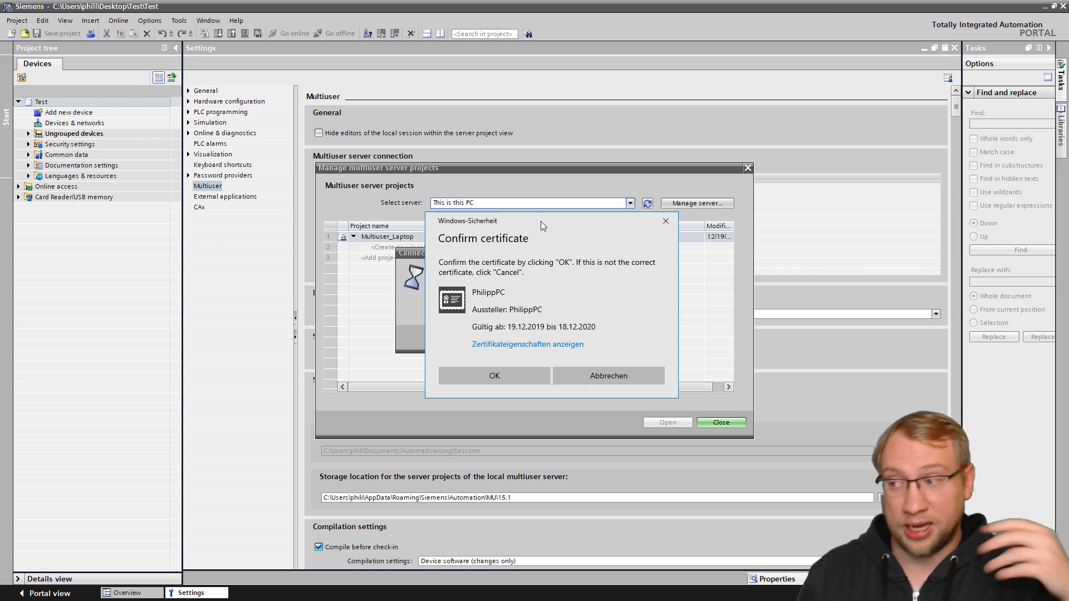
pyautogui.click(503, 380)
# Step: Open Add project to server, view the empty project list, then cancel
pyautogui.doubleClick(433, 236)
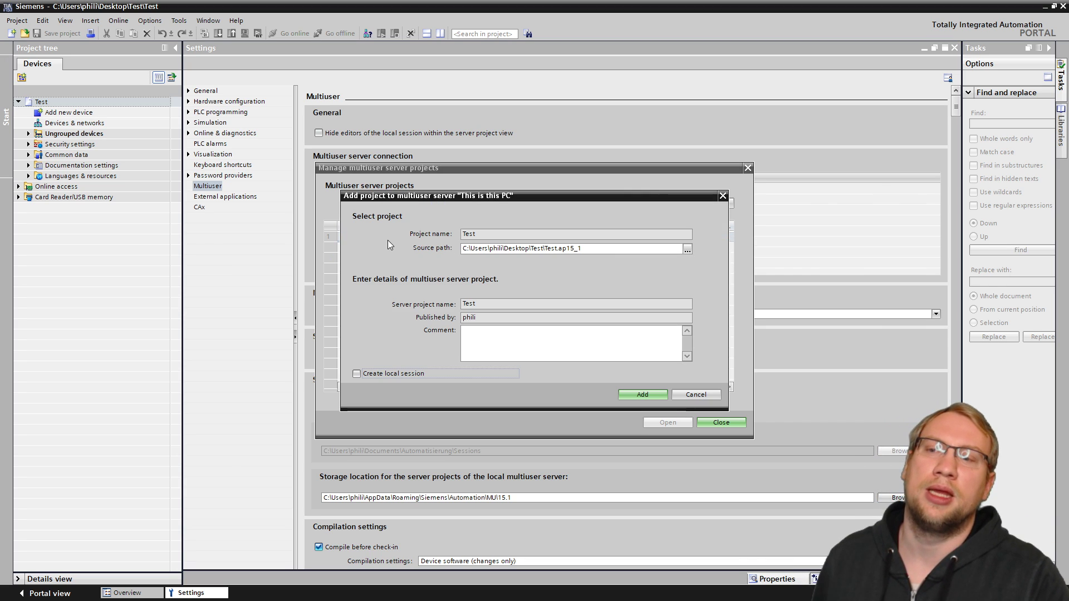
pyautogui.moveTo(496, 195); pyautogui.dragTo(734, 223)
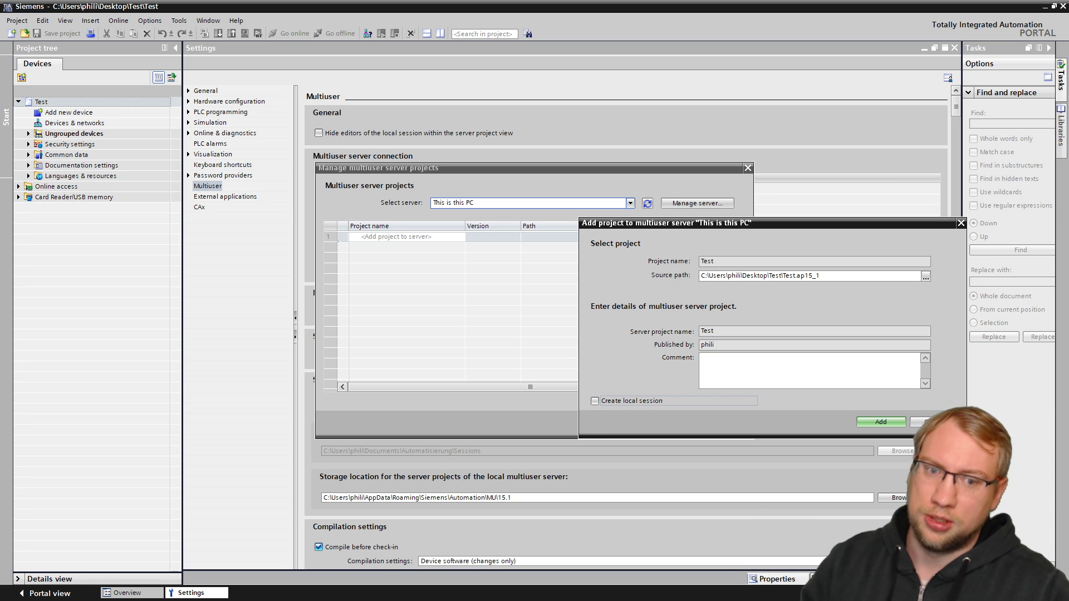
pyautogui.press('Escape')
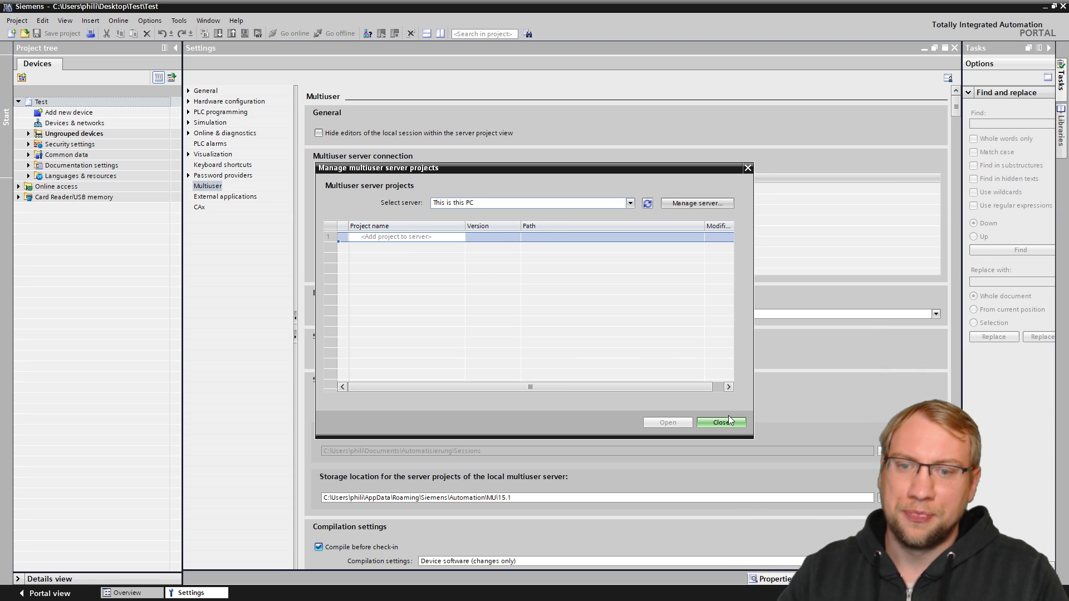
# Step: Close the server projects manager, then minimize and restore TIA Portal
pyautogui.click(723, 422)
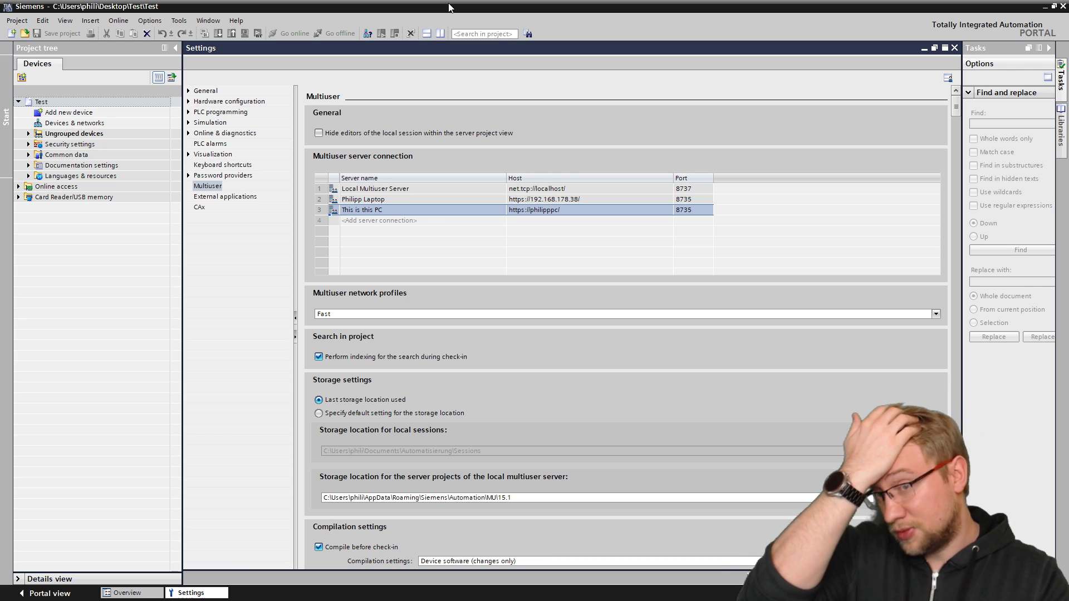
pyautogui.click(1046, 7)
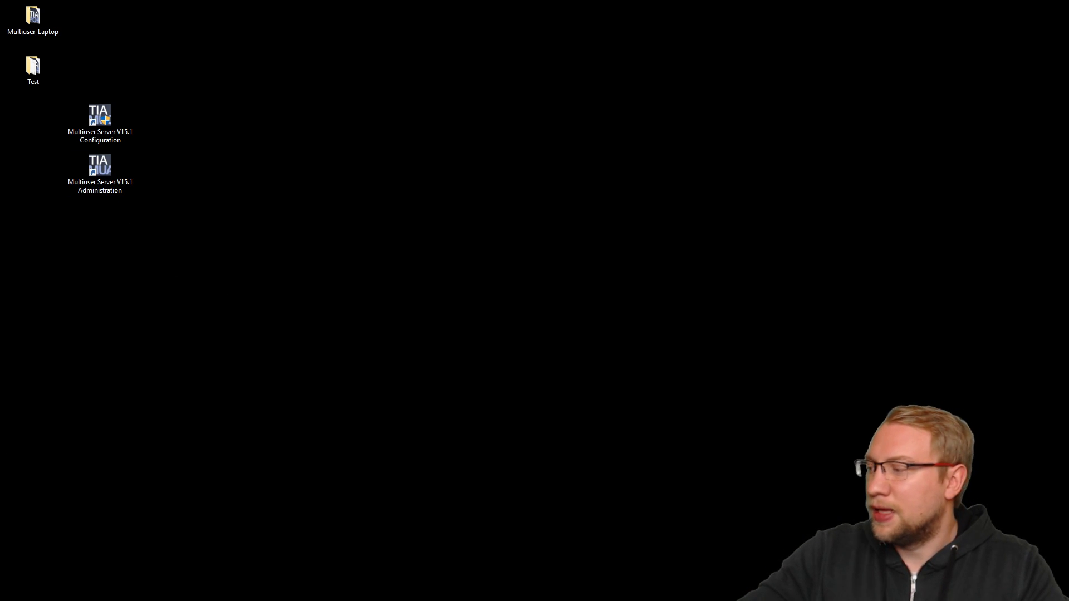
pyautogui.hotkey('alt', 'Tab')
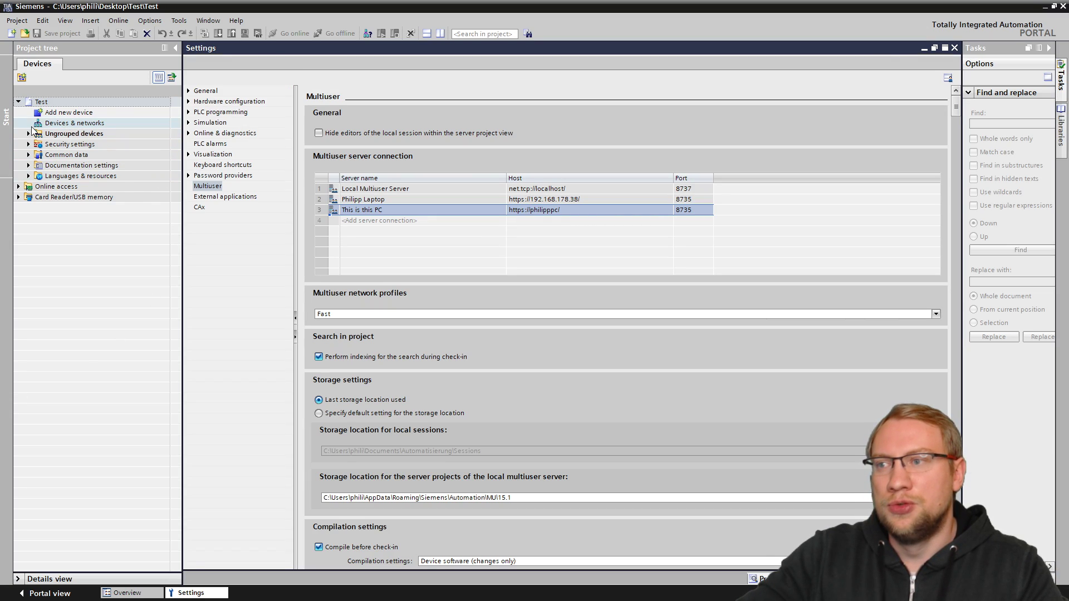
# Step: List the laptop server's projects in Manage multiuser server projects, close the list and minimize TIA Portal
pyautogui.click(16, 20)
pyautogui.moveTo(45, 134)
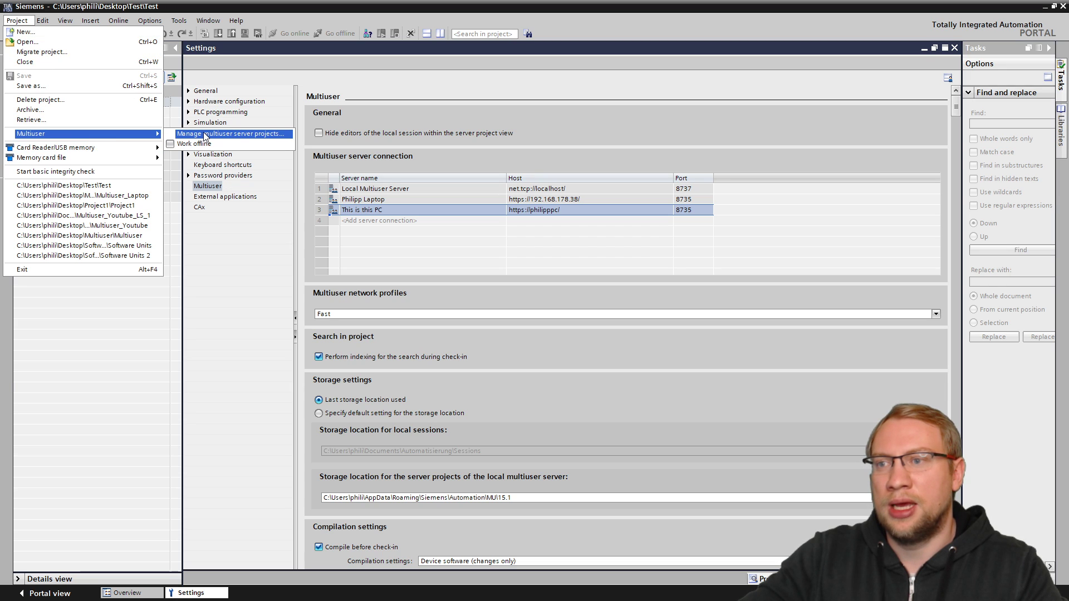
pyautogui.click(222, 136)
pyautogui.click(594, 204)
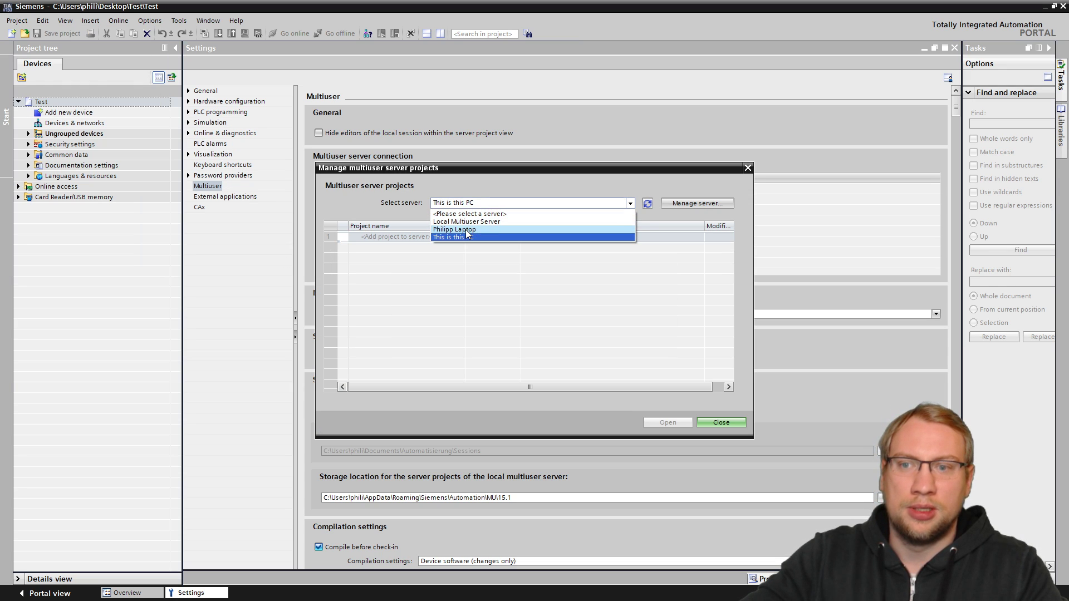
pyautogui.click(449, 236)
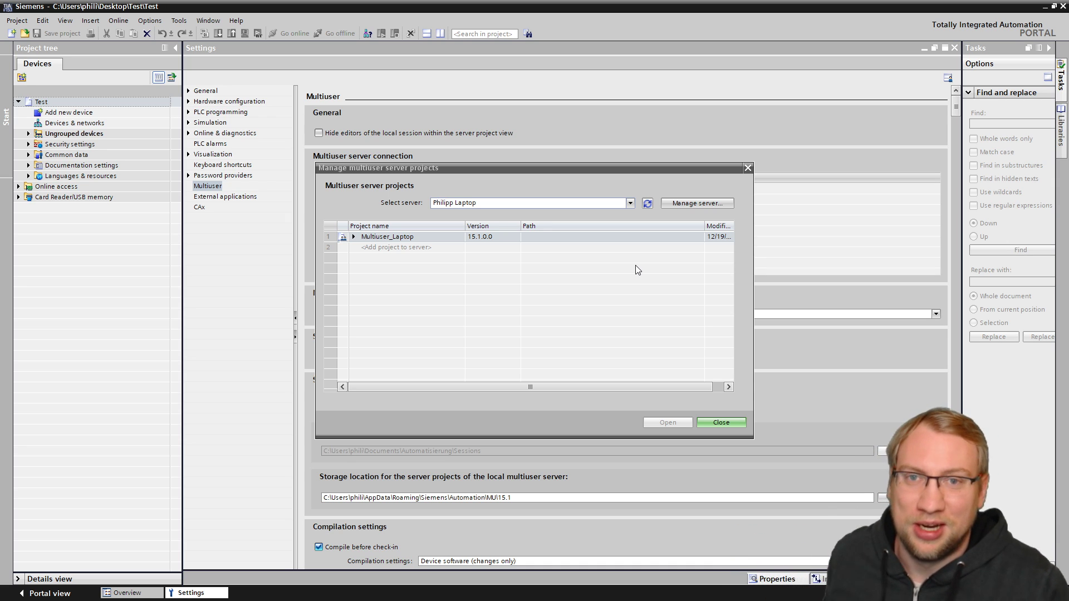
pyautogui.click(722, 422)
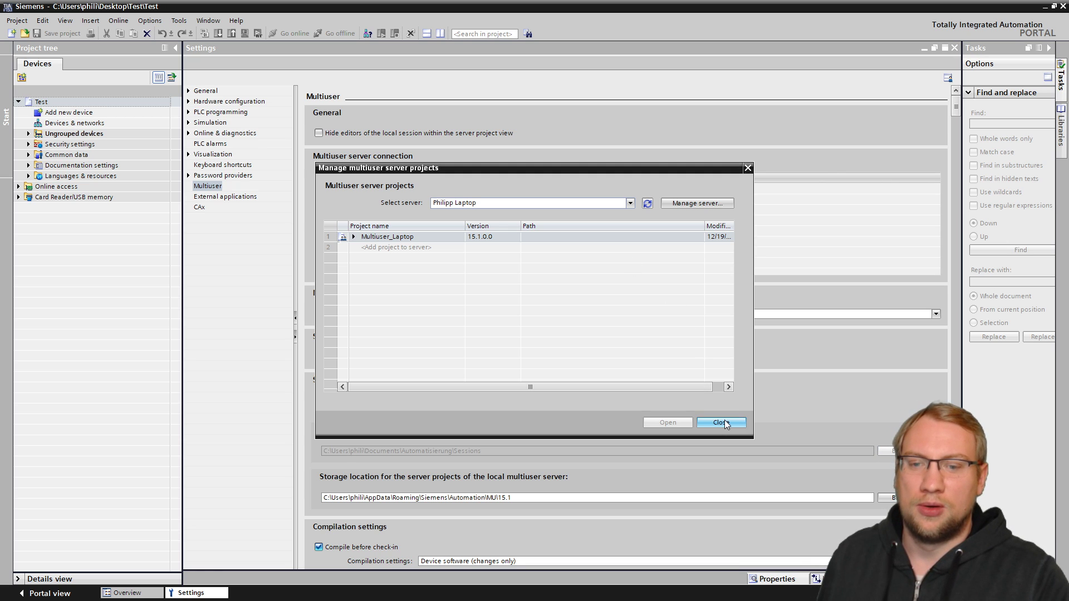
pyautogui.click(1045, 7)
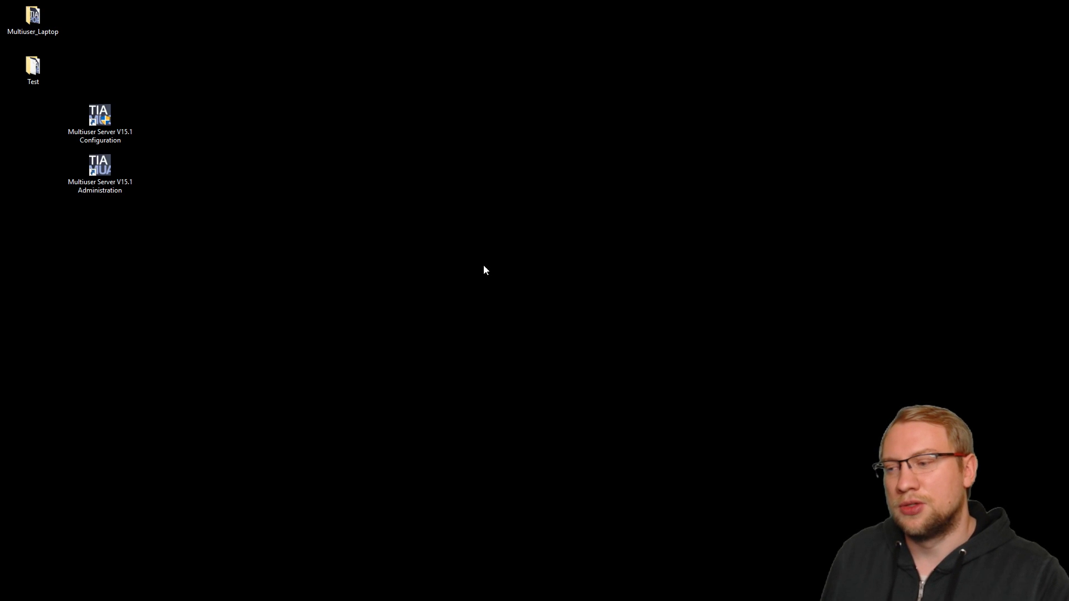
pyautogui.click(108, 165)
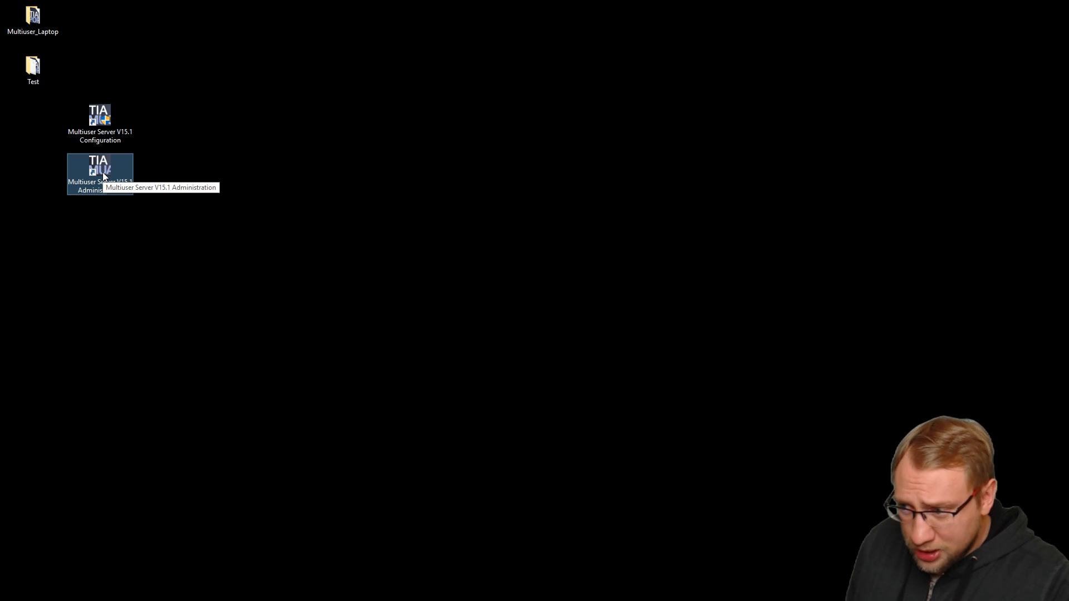
pyautogui.moveTo(215, 266); pyautogui.dragTo(57, 146)
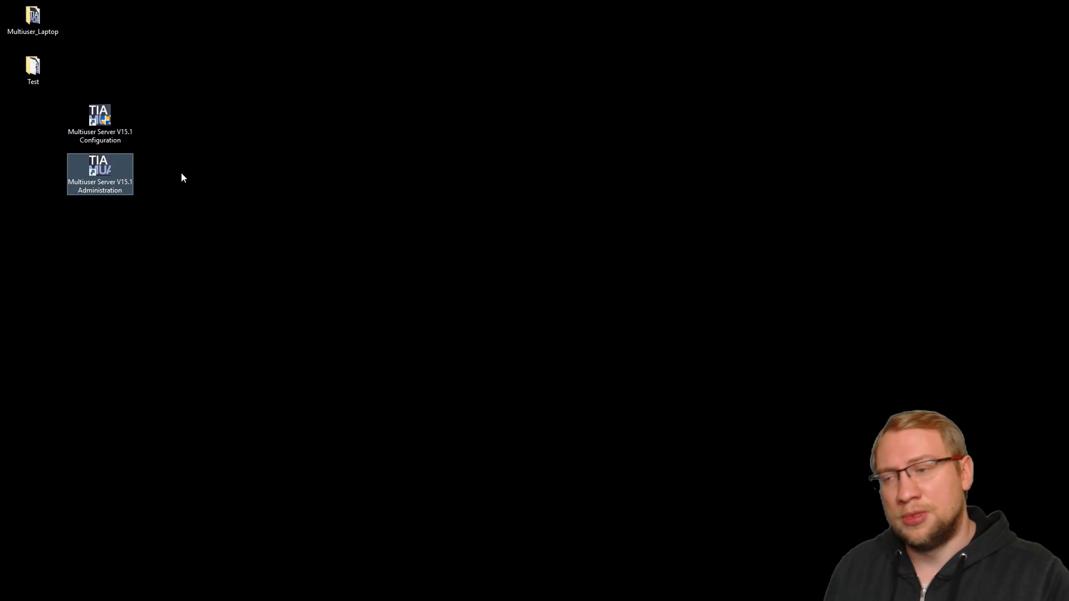
pyautogui.click(185, 249)
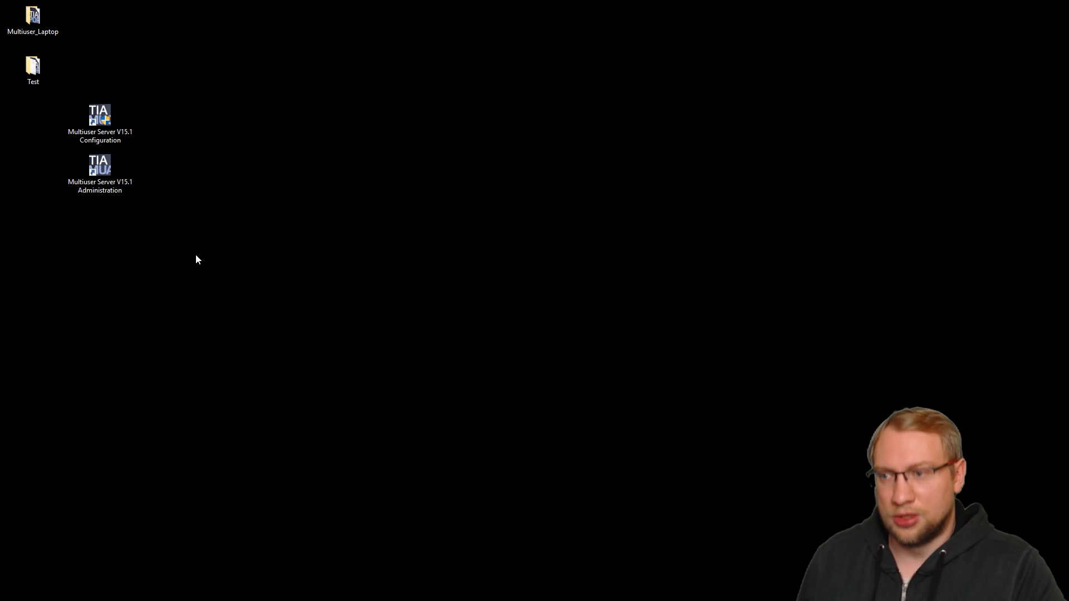
pyautogui.click(101, 175)
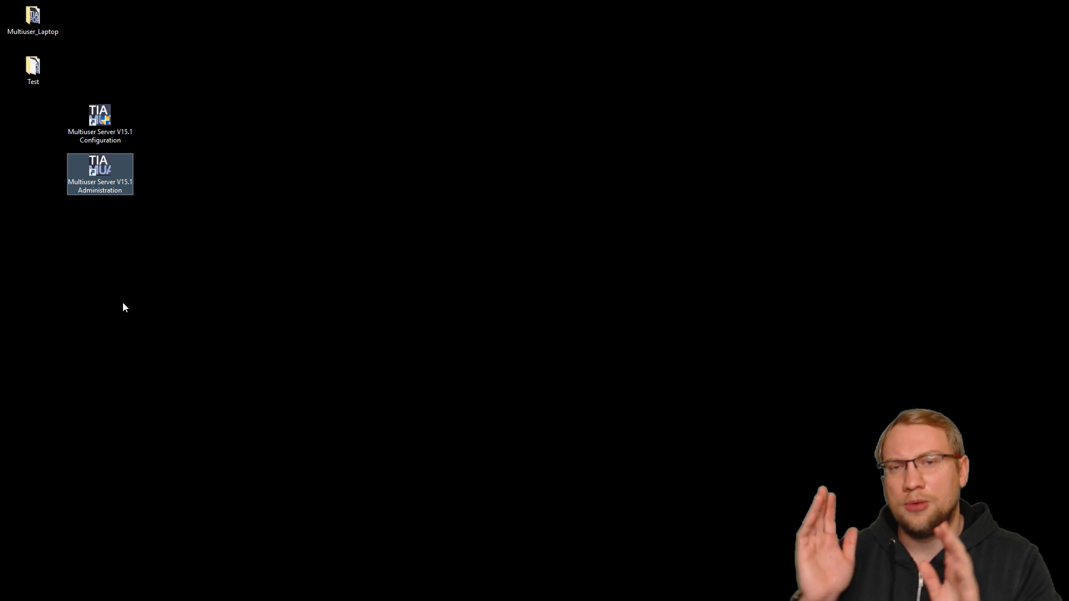
# Step: Launch Multiuser Server Administration and add server 192.168.178.38 with port 8735 over HTTPS
pyautogui.doubleClick(108, 161)
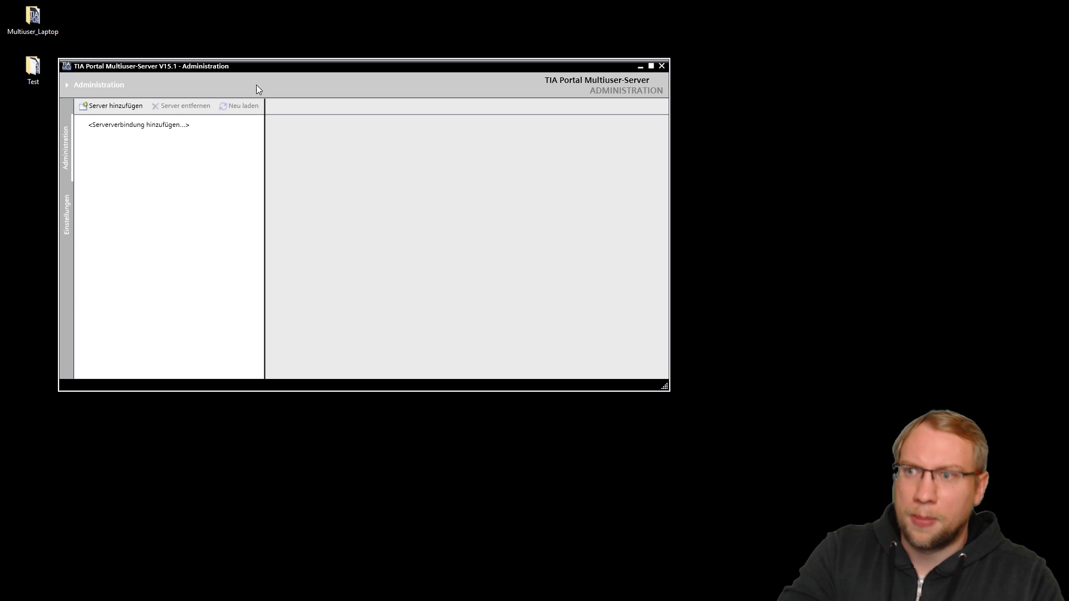
pyautogui.moveTo(257, 87); pyautogui.dragTo(511, 149)
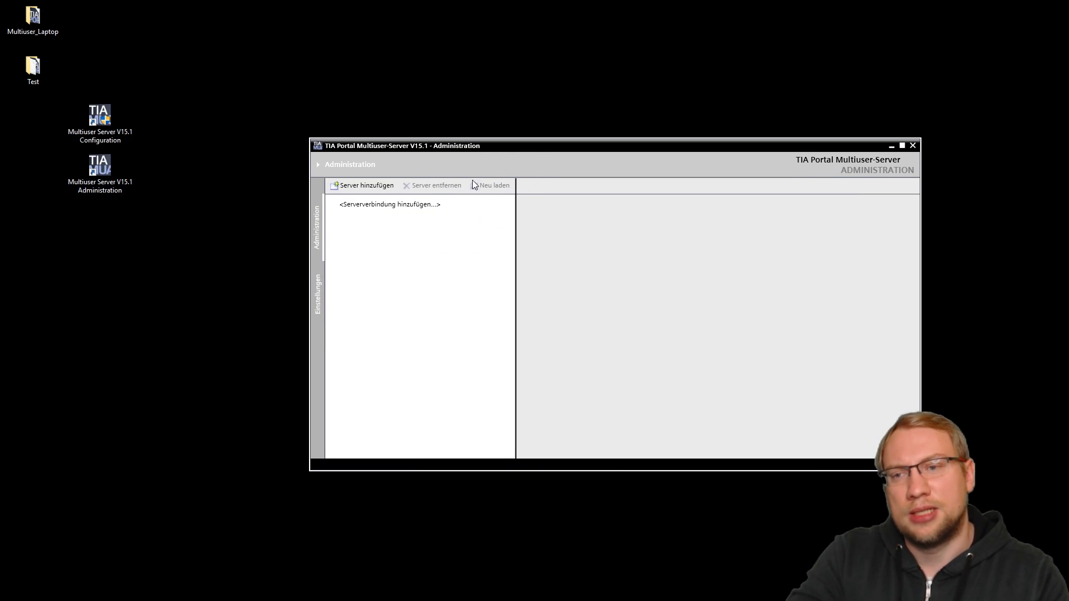
pyautogui.click(365, 186)
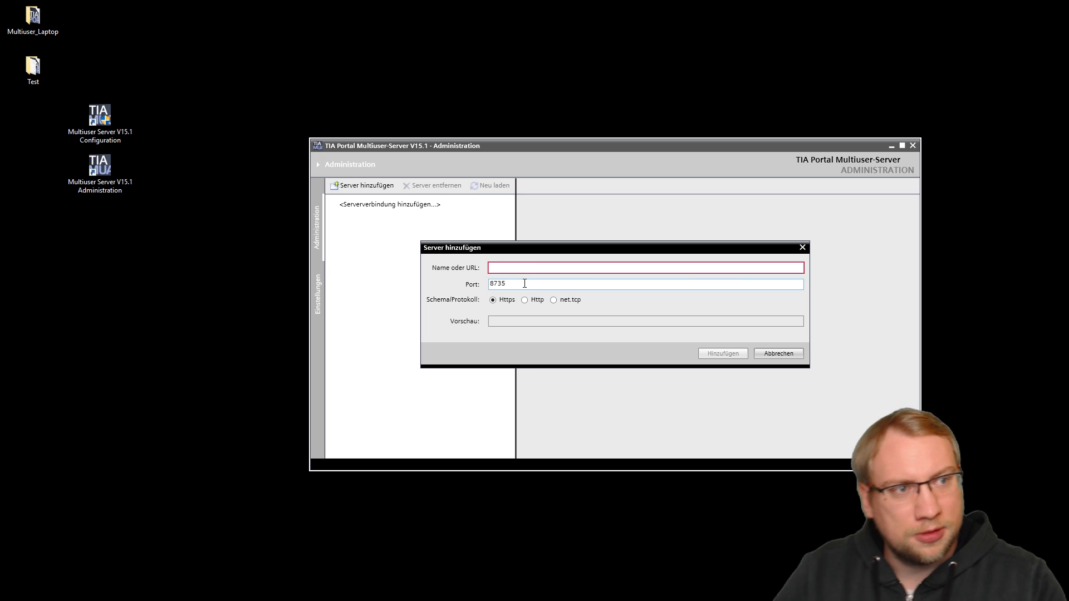
pyautogui.write('192')
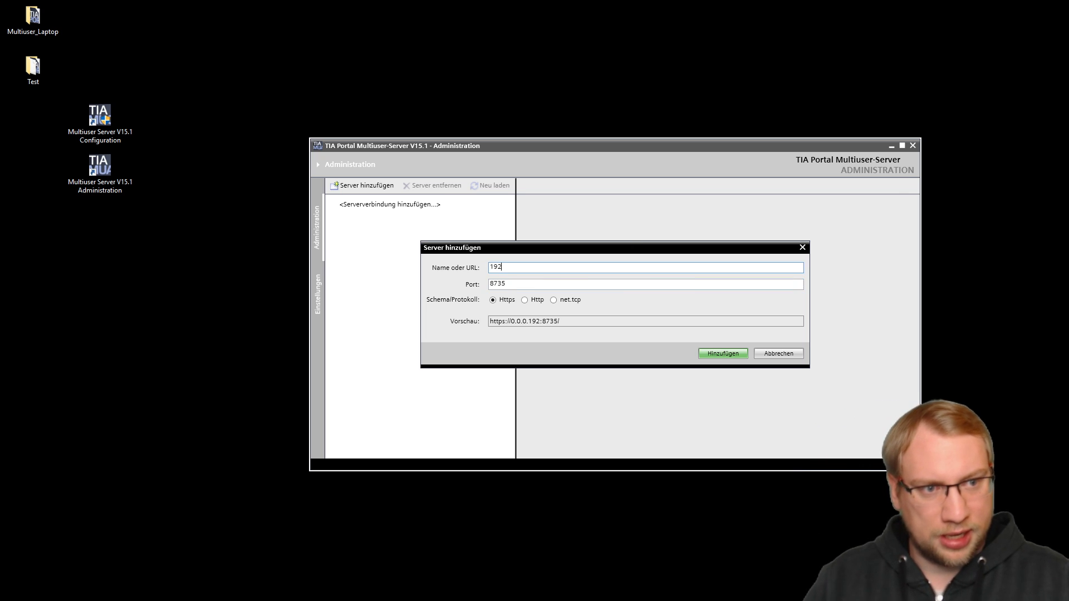
pyautogui.click(566, 269)
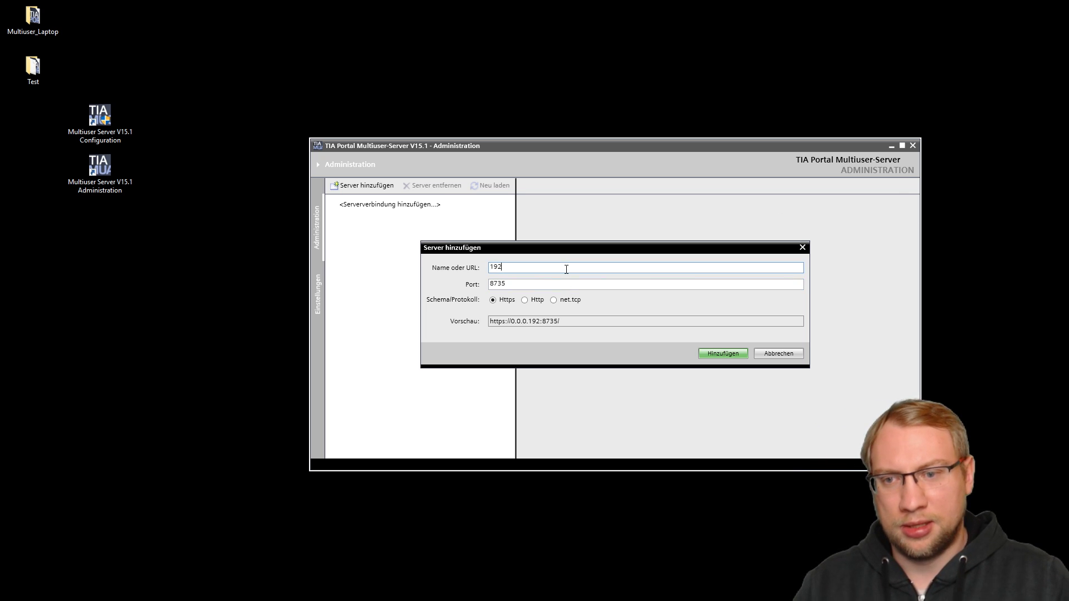
pyautogui.write('.')
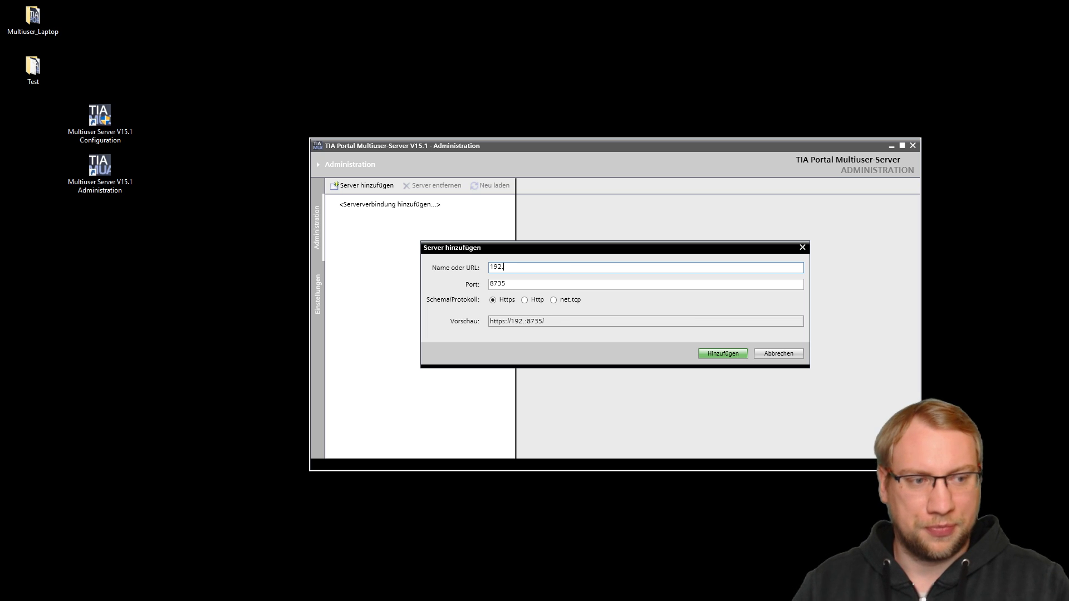
pyautogui.write('168.178')
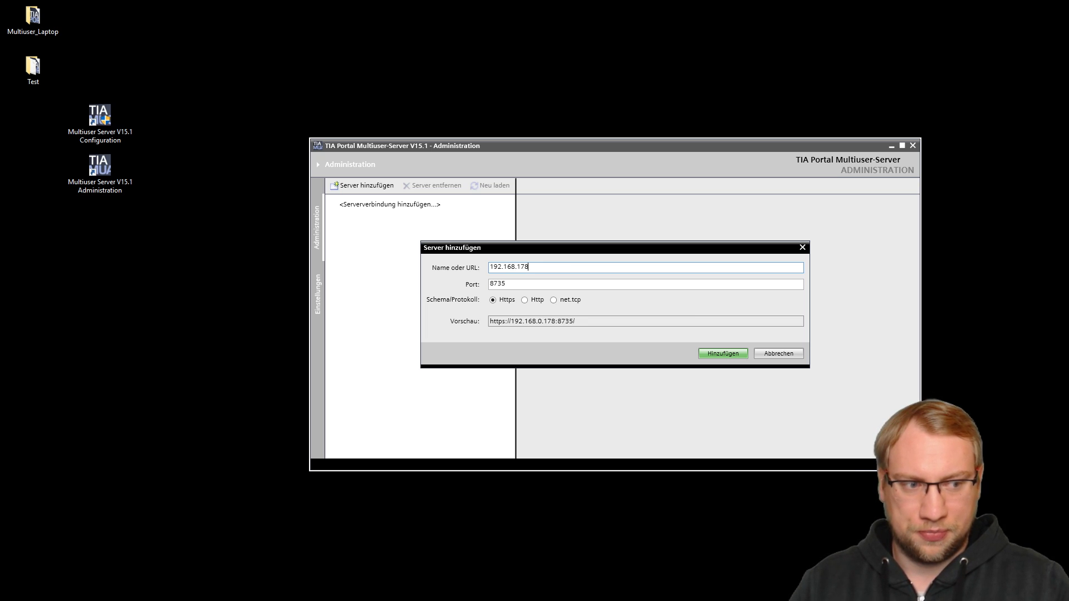
pyautogui.write('.38')
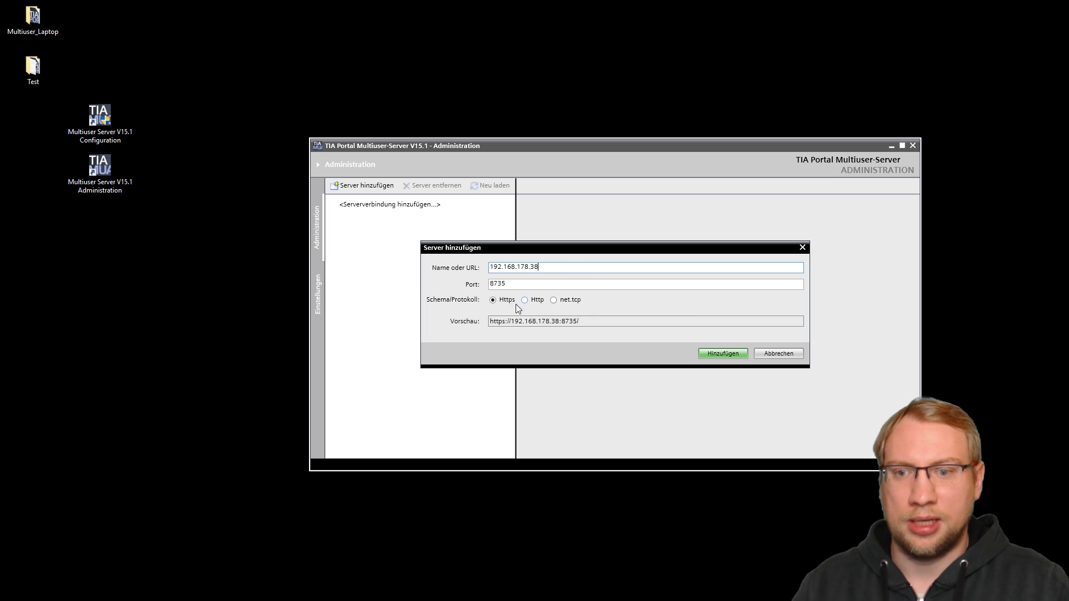
pyautogui.tripleClick(609, 326)
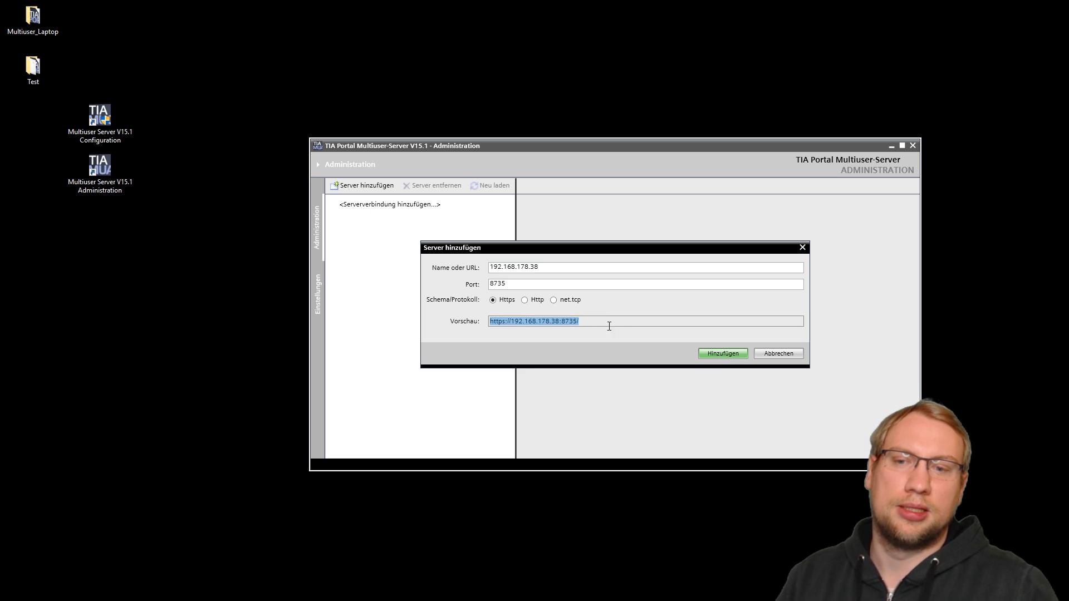
pyautogui.click(704, 357)
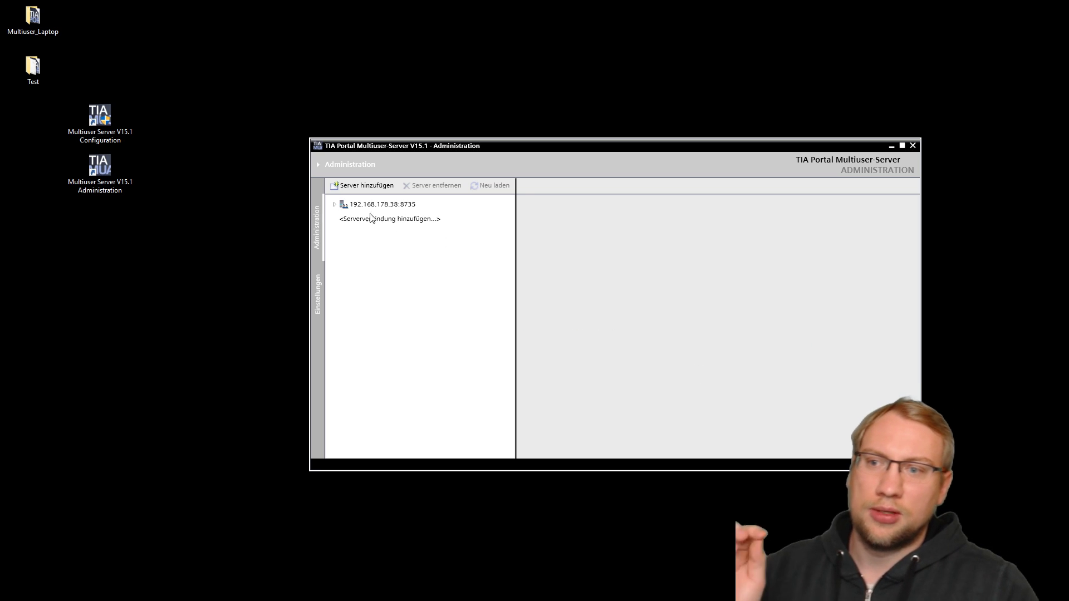
# Step: Log in to 192.168.178.38 as another user, pasting the copied user name and entering the password
pyautogui.click(334, 205)
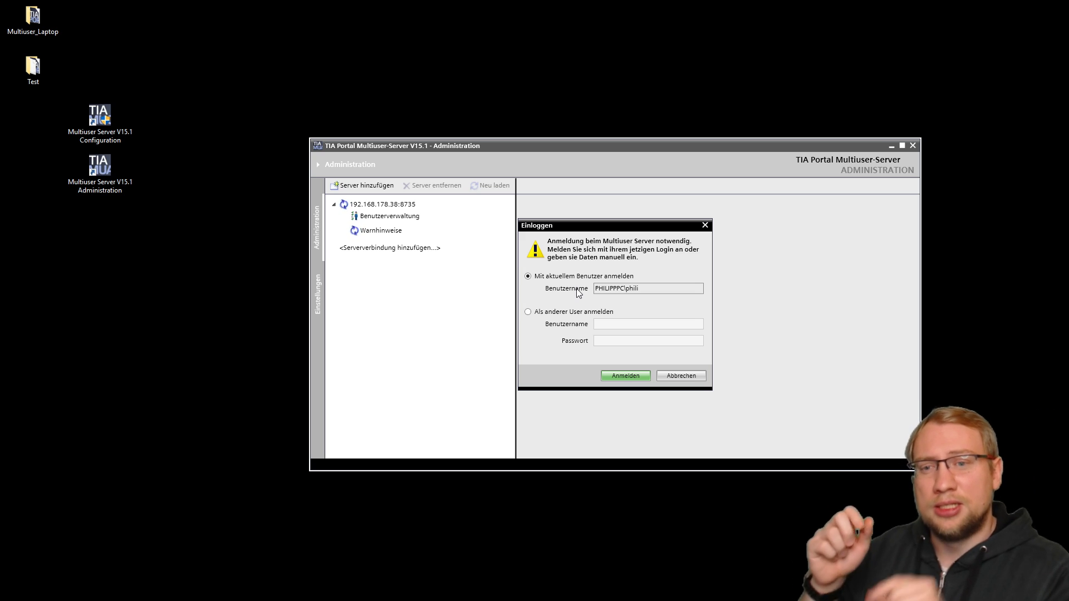
pyautogui.click(561, 312)
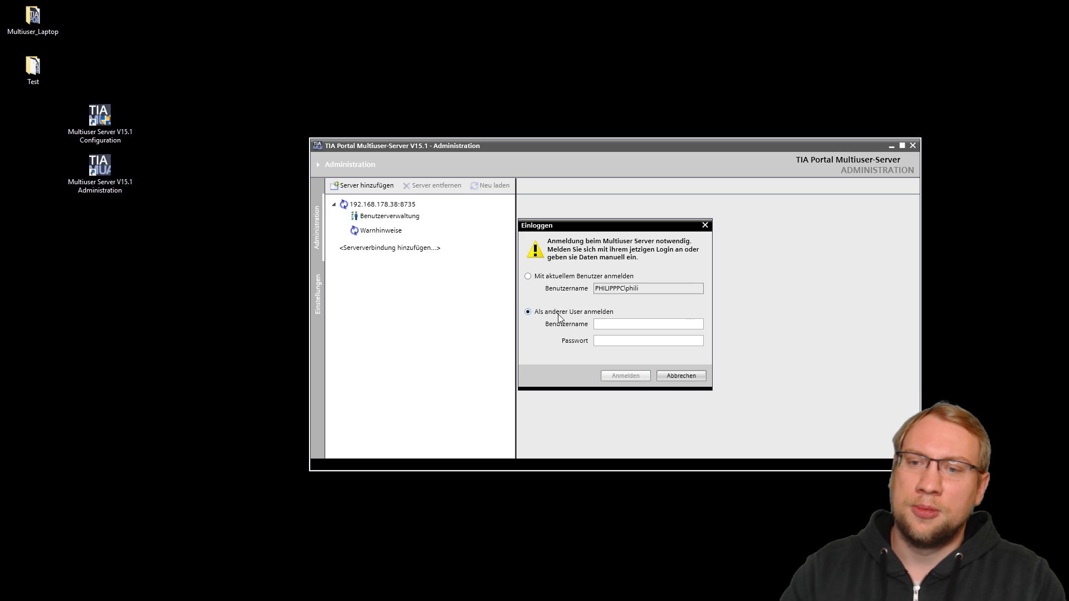
pyautogui.moveTo(642, 288); pyautogui.dragTo(561, 283)
pyautogui.hotkey('ctrl', 'c')
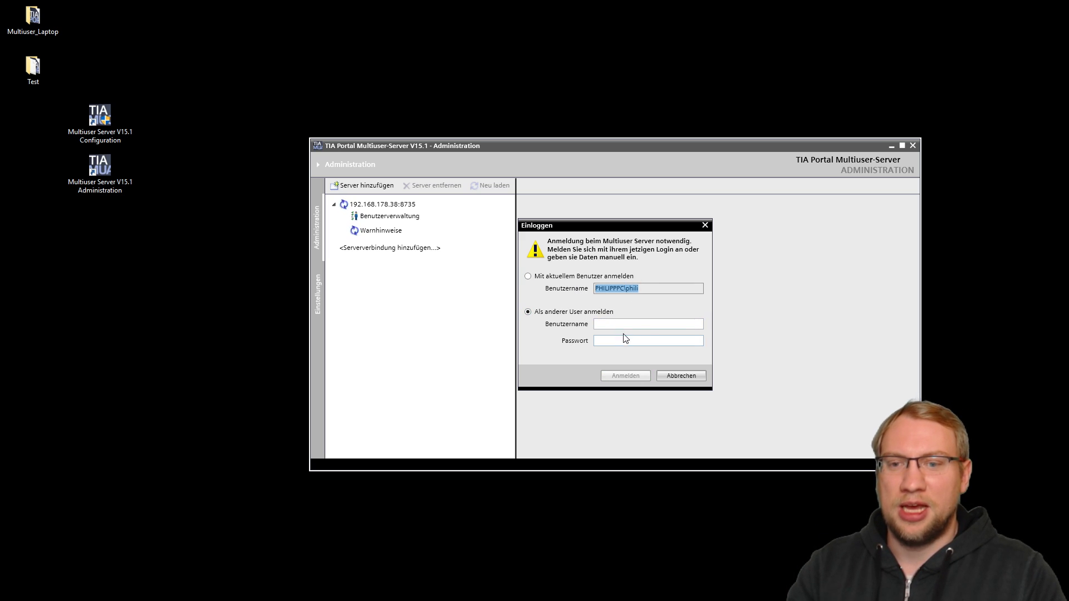
pyautogui.click(629, 323)
pyautogui.hotkey('ctrl', 'v')
pyautogui.click(641, 341)
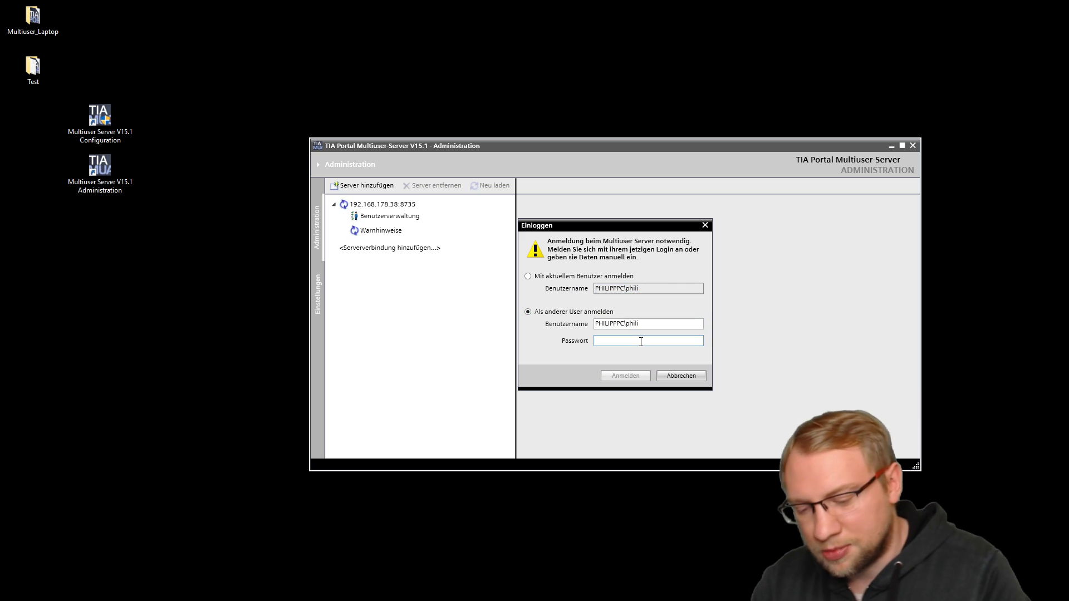
pyautogui.write('•••••••••')
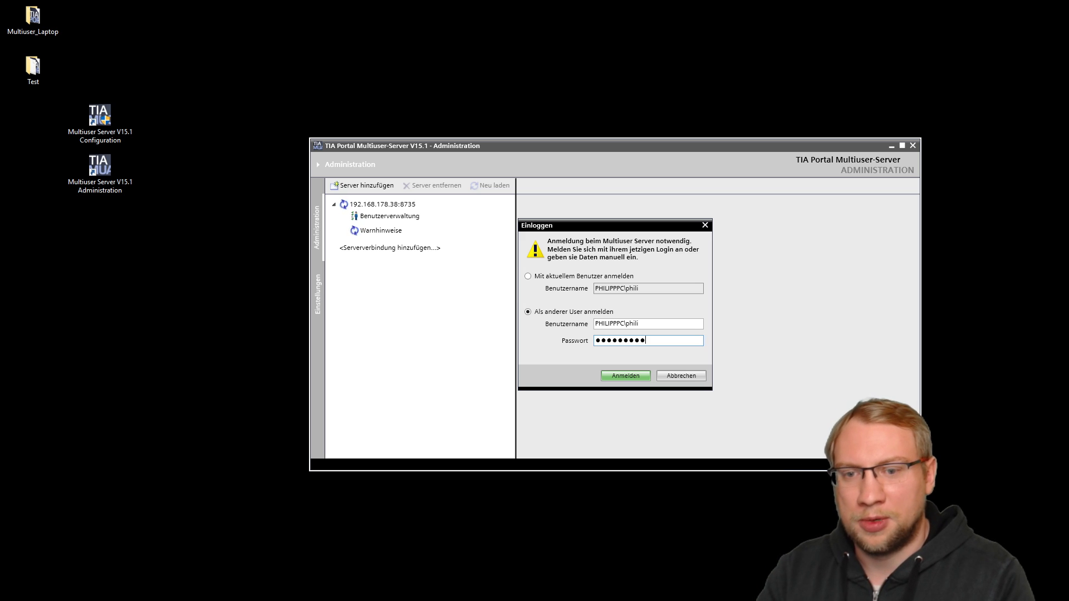
pyautogui.press('Return')
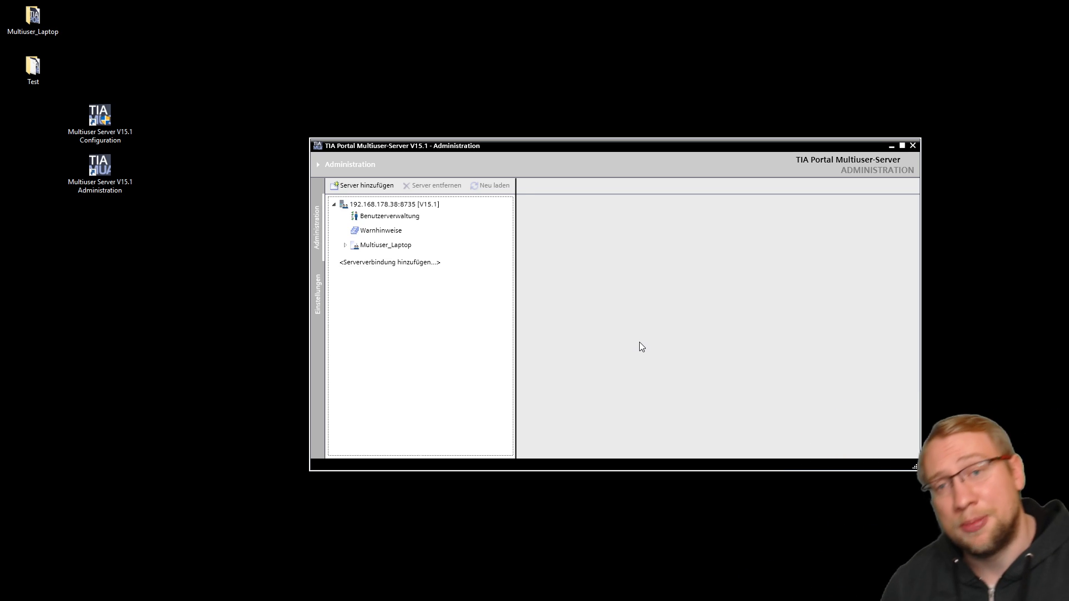
# Step: In Benutzerverwaltung settings set Oberflächensprache to English, then return to the Administration tab
pyautogui.click(380, 218)
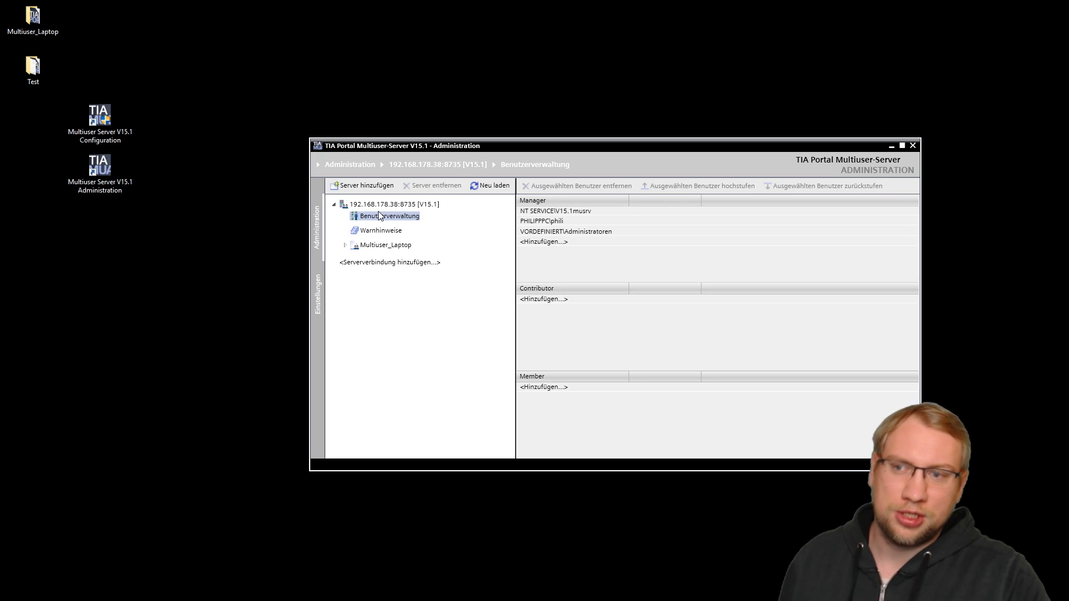
pyautogui.click(318, 299)
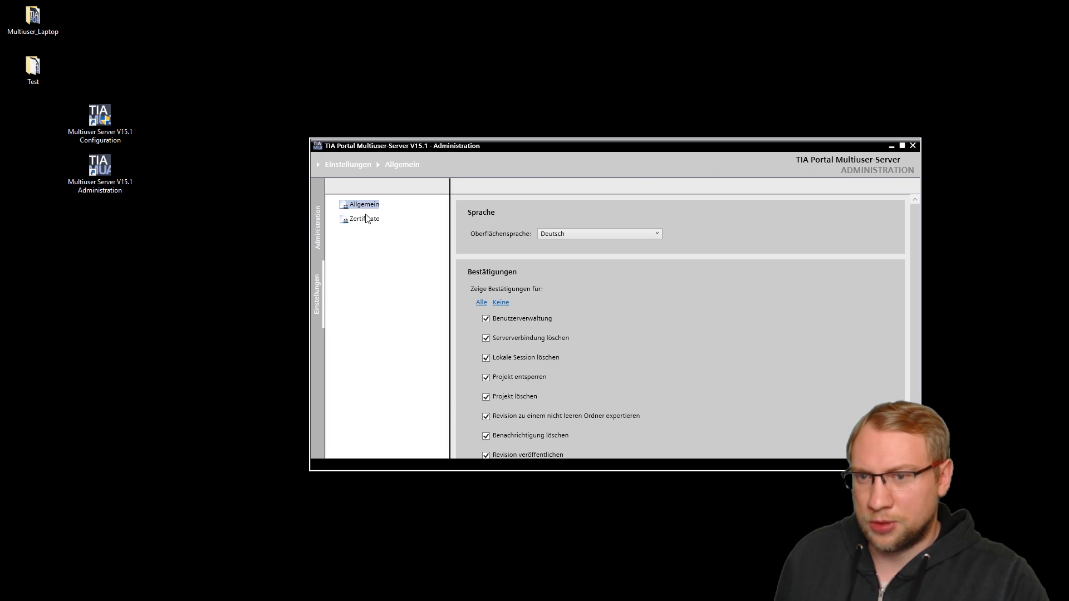
pyautogui.click(599, 234)
pyautogui.click(563, 244)
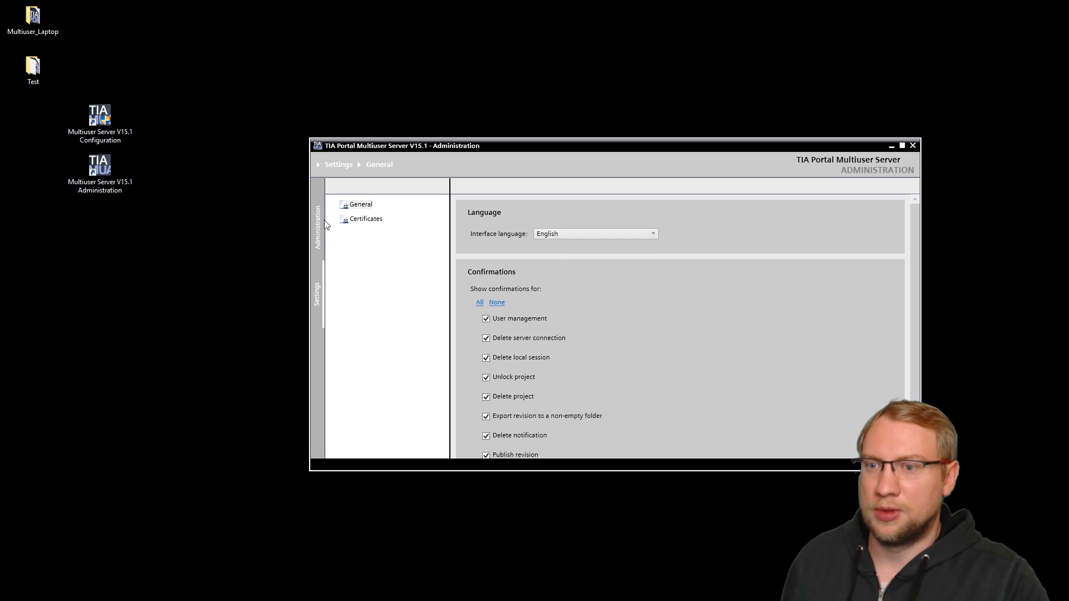
pyautogui.click(318, 225)
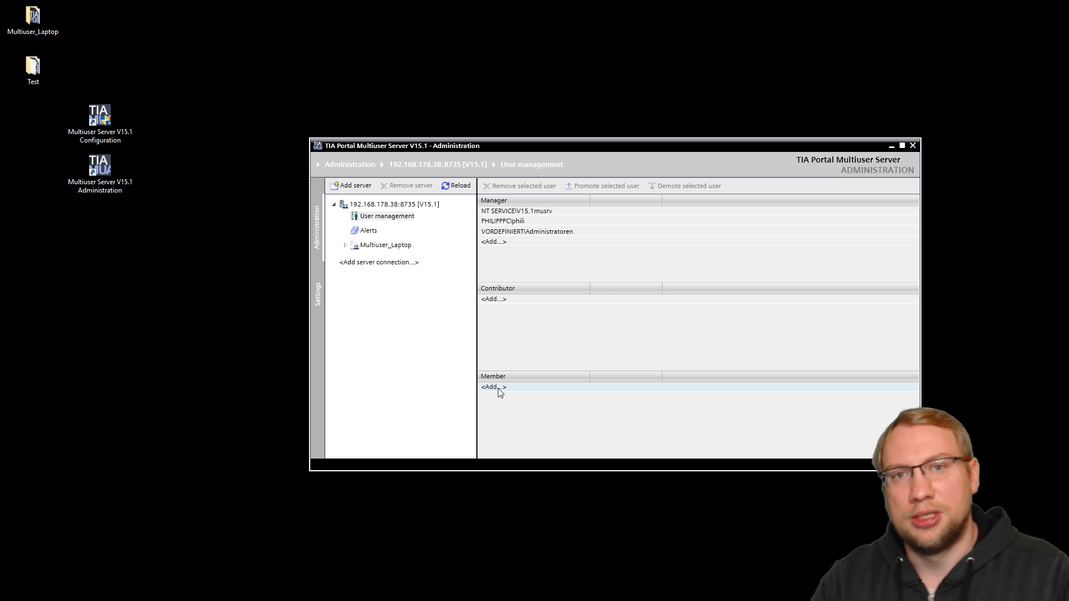
pyautogui.click(507, 242)
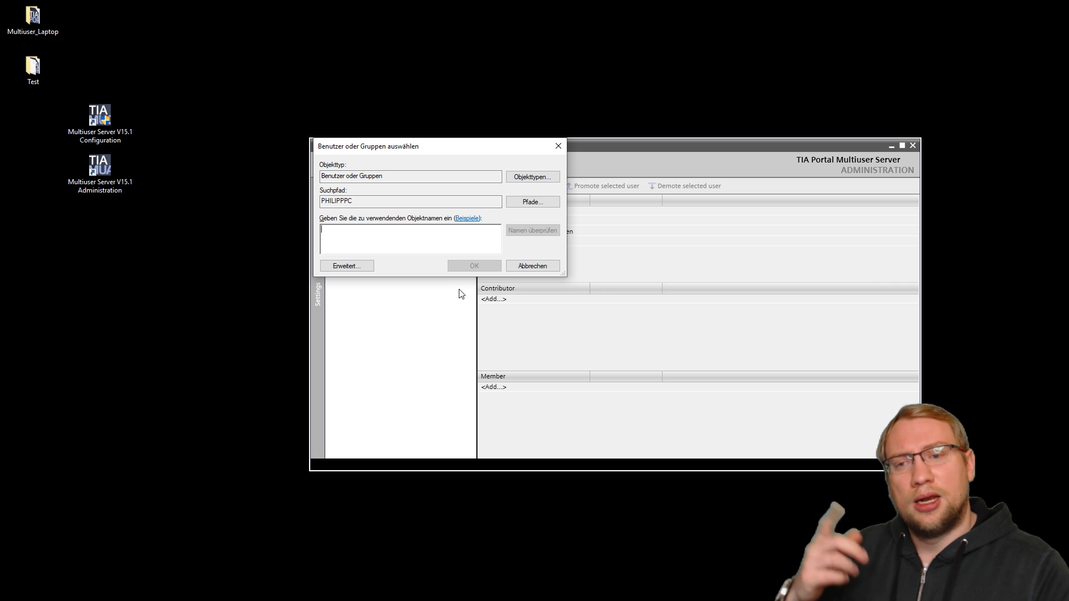
pyautogui.click(517, 268)
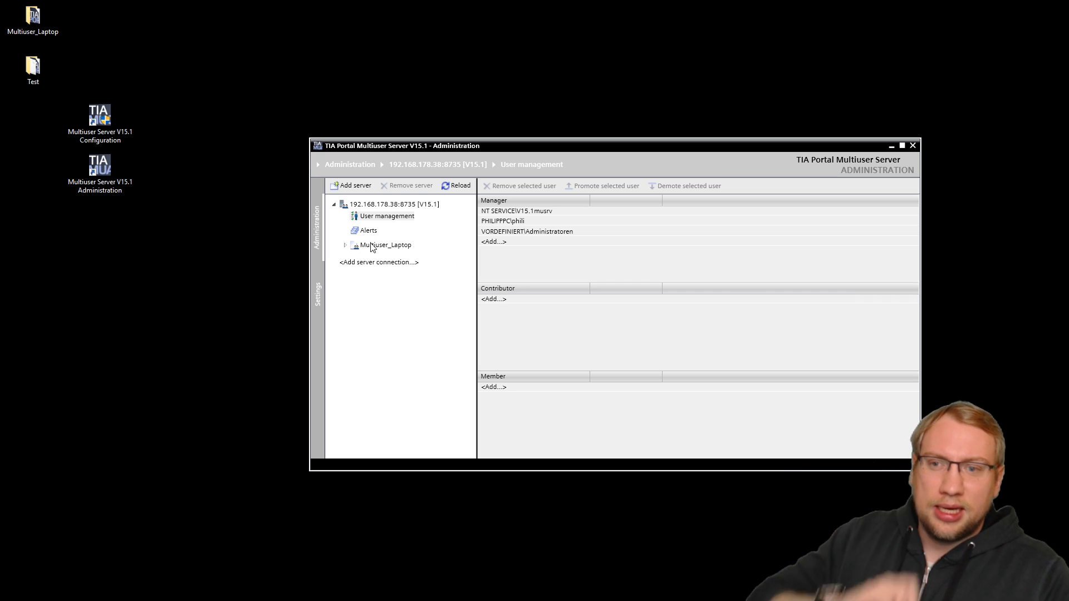
# Step: Select and expand Multiuser_Laptop in the server tree, then switch back to TIA Portal
pyautogui.click(372, 248)
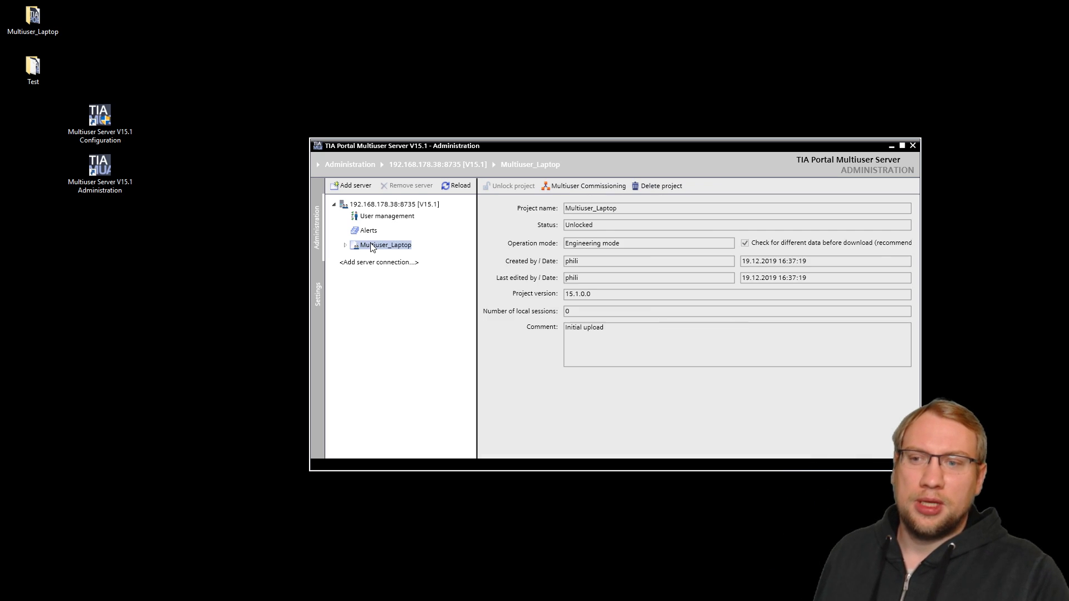
pyautogui.click(345, 245)
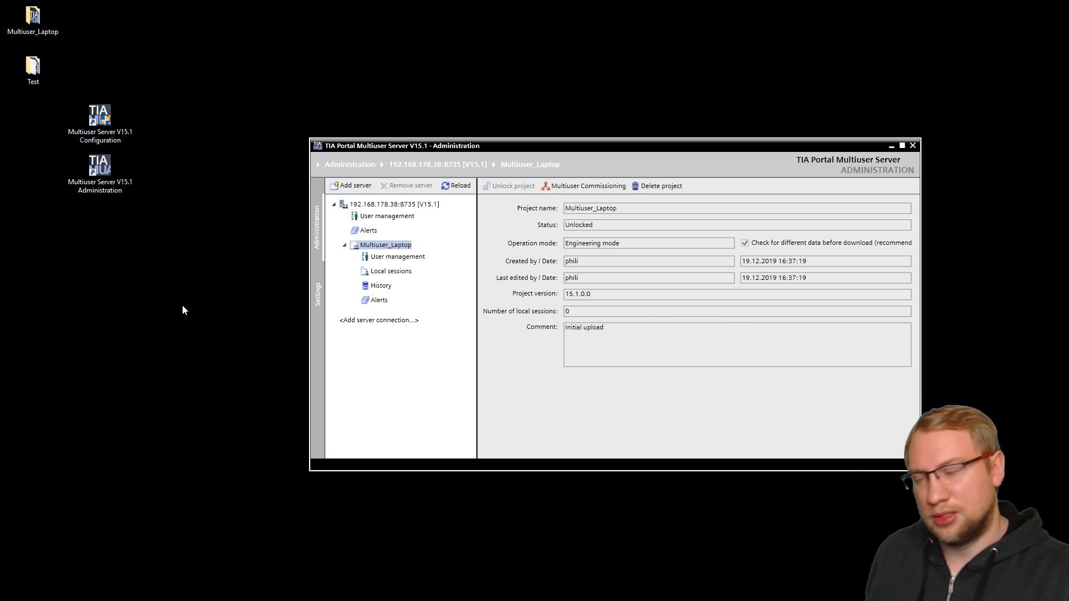
pyautogui.hotkey('alt', 'Tab')
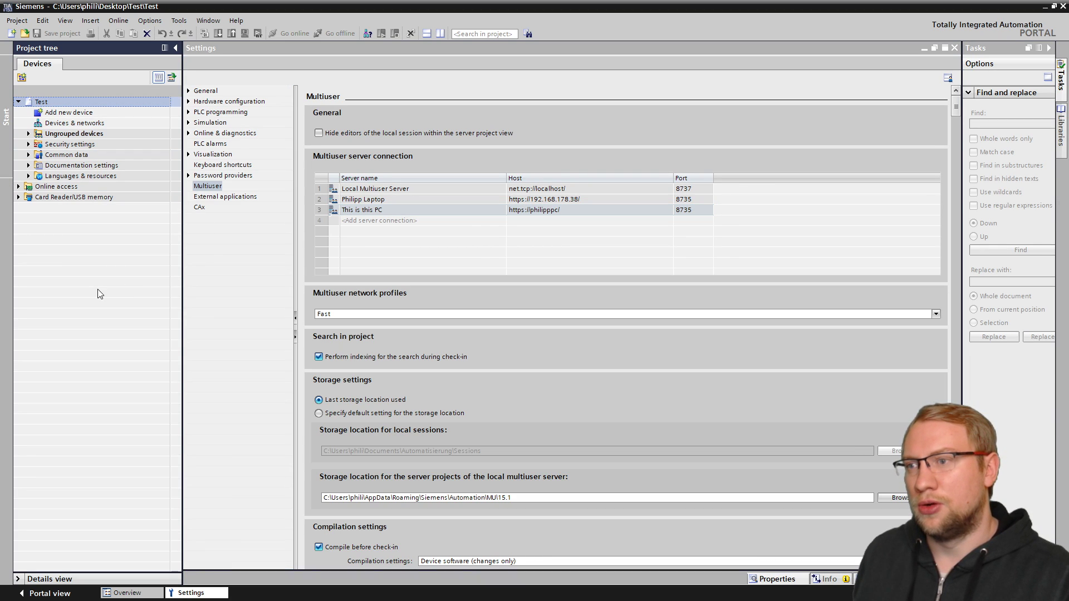
# Step: Open Project > Multiuser > Manage multiuser server projects and expand the Multiuser_Laptop row
pyautogui.click(17, 20)
pyautogui.click(231, 134)
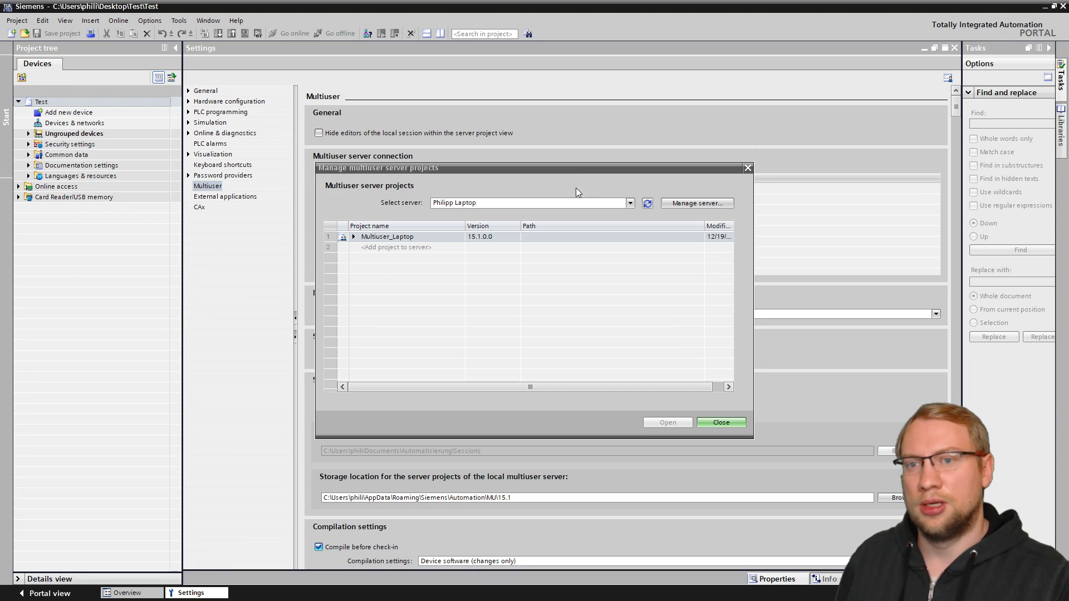
pyautogui.click(354, 236)
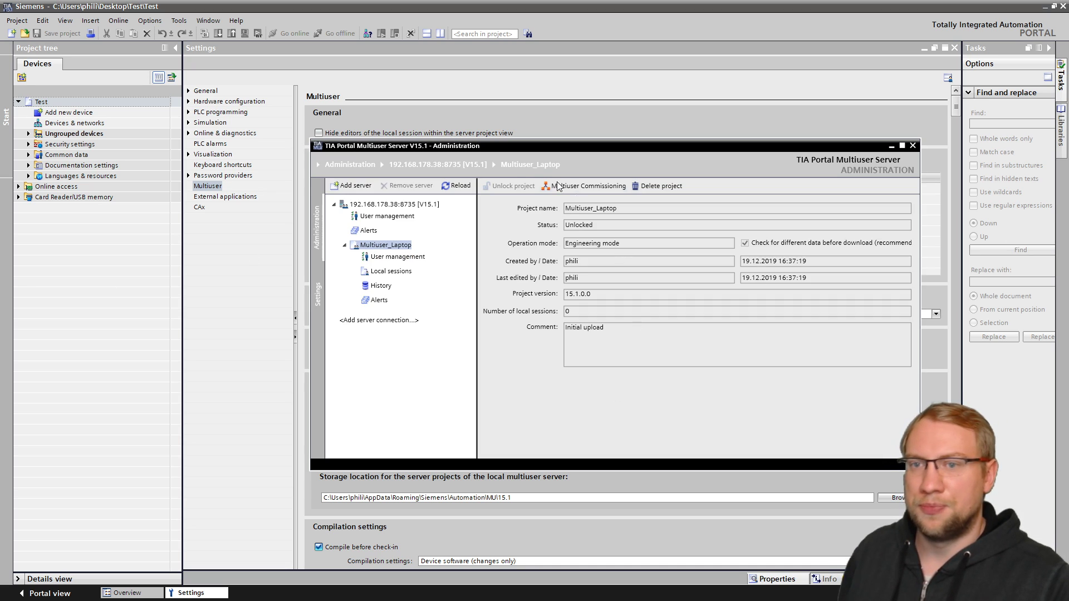
# Step: Browse Multiuser_Laptop's user management, local sessions, history and details, then show the server's Manager/Contributor/Member lists
pyautogui.moveTo(534, 173); pyautogui.dragTo(489, 192)
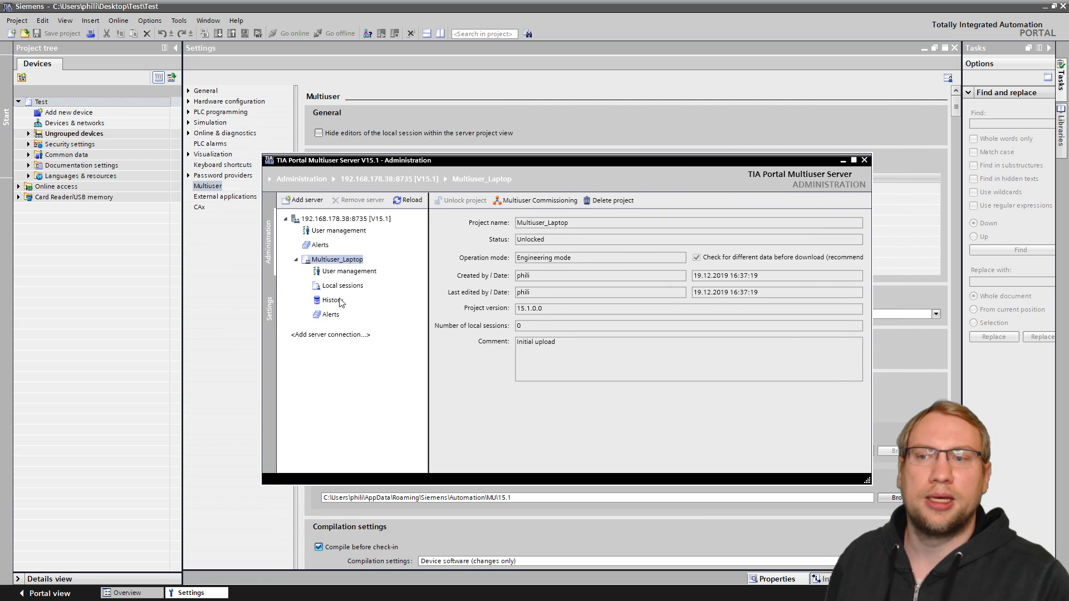
pyautogui.click(348, 272)
pyautogui.click(342, 286)
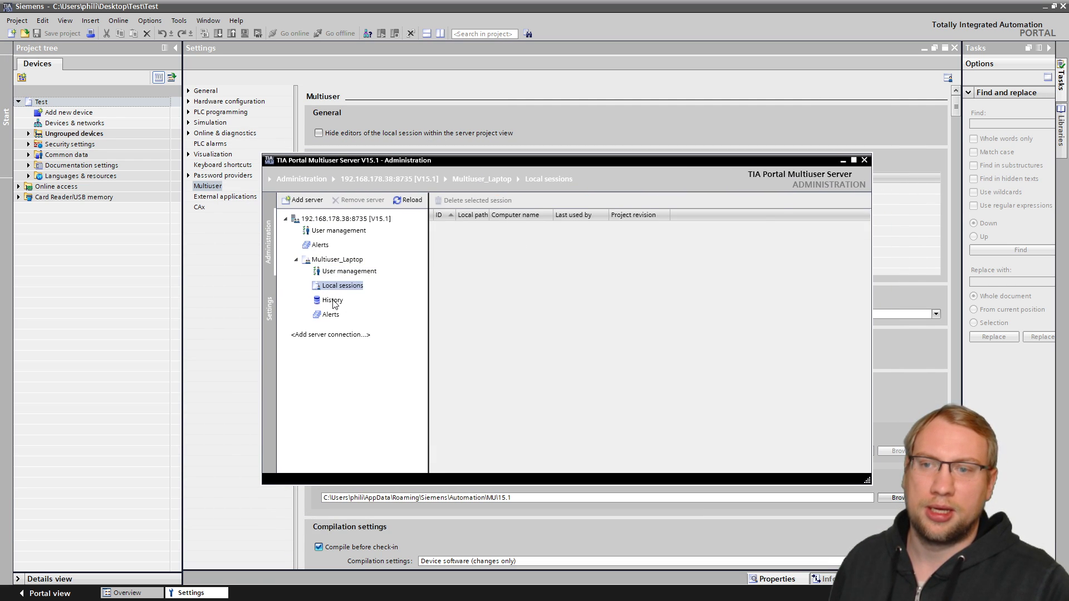
pyautogui.click(332, 301)
pyautogui.click(342, 286)
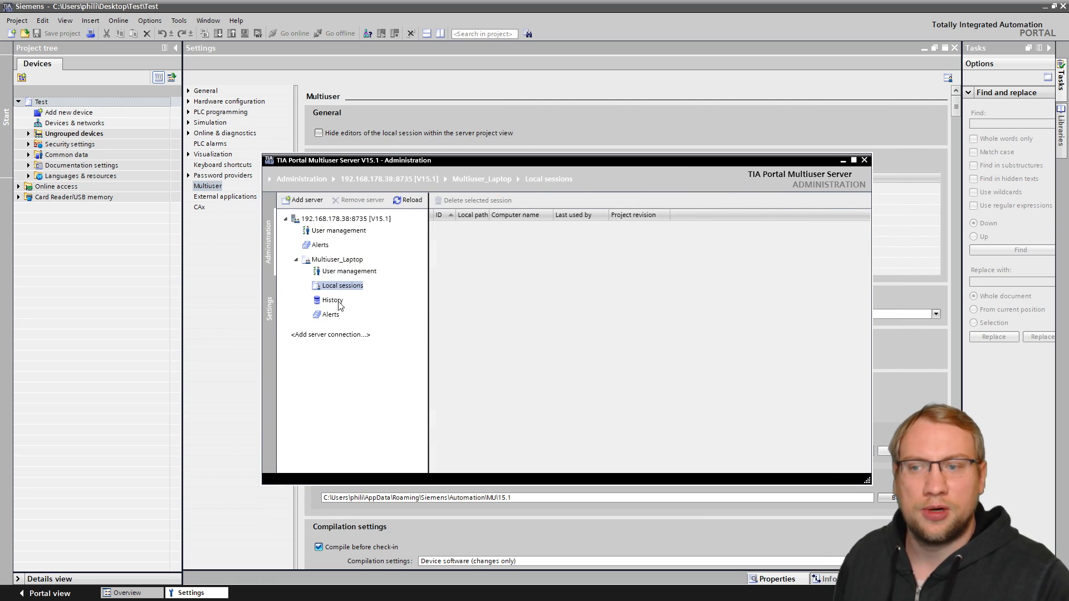
pyautogui.click(339, 302)
pyautogui.click(343, 262)
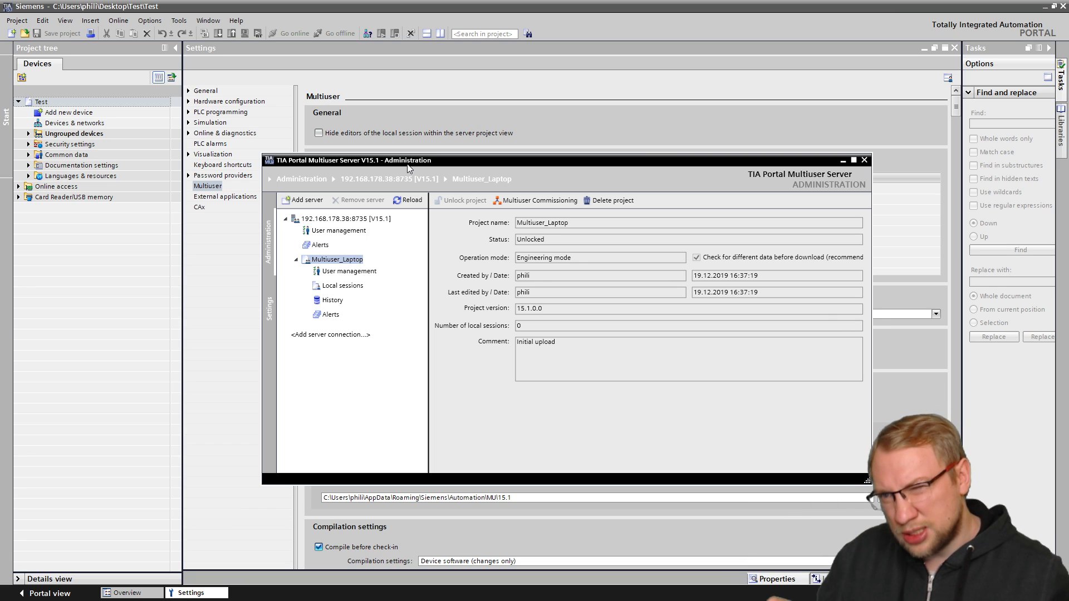
pyautogui.click(354, 230)
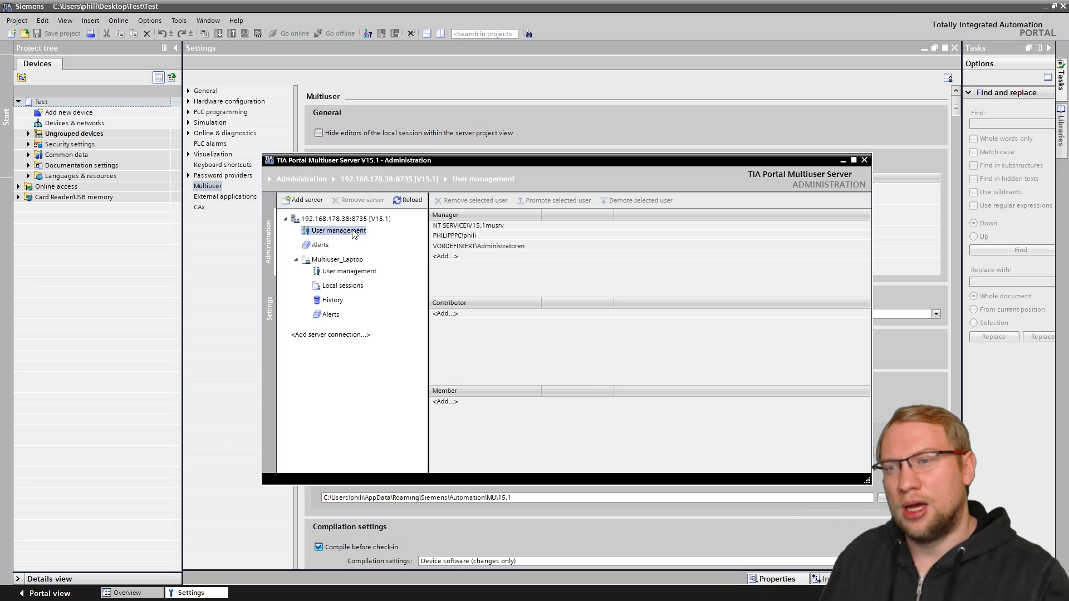